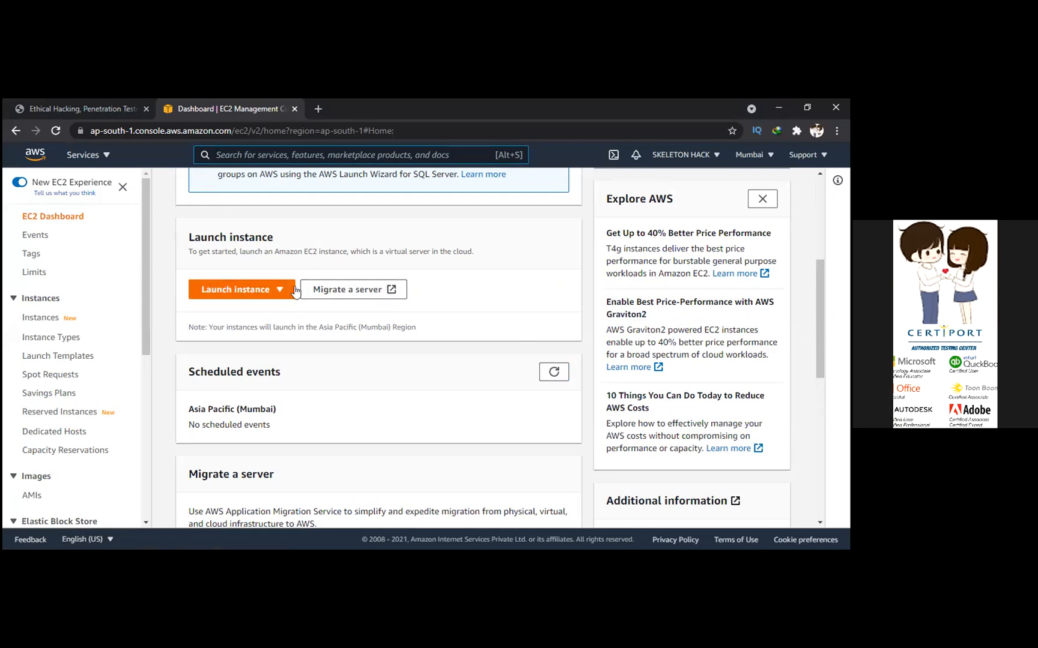
- Start launching a new EC2 instance and search the machine images for "kali linux"
click(249, 290)
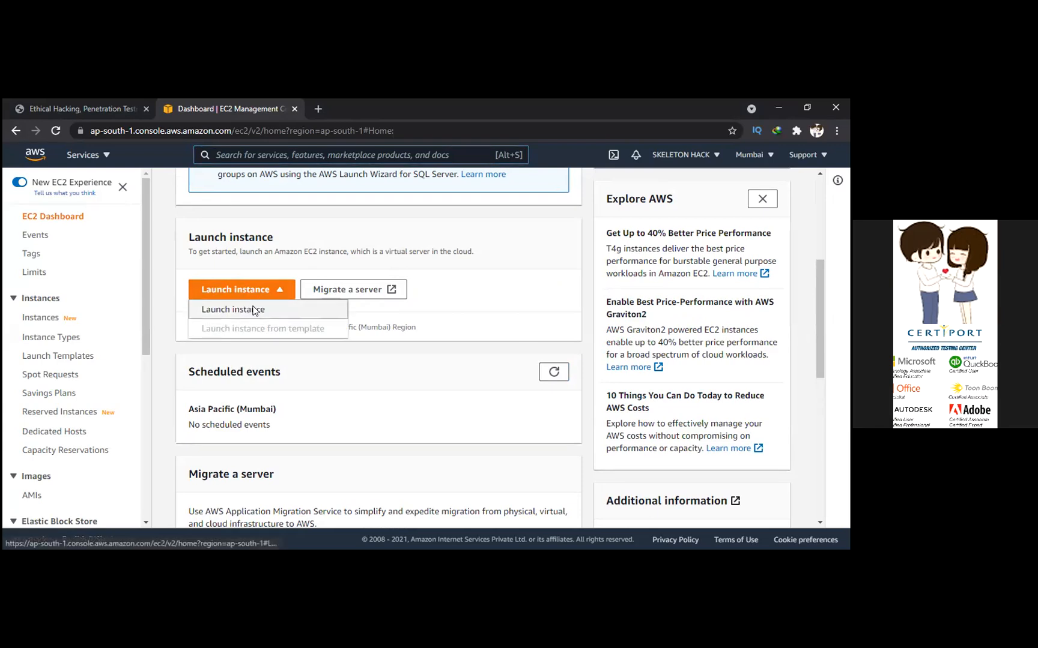
click(252, 311)
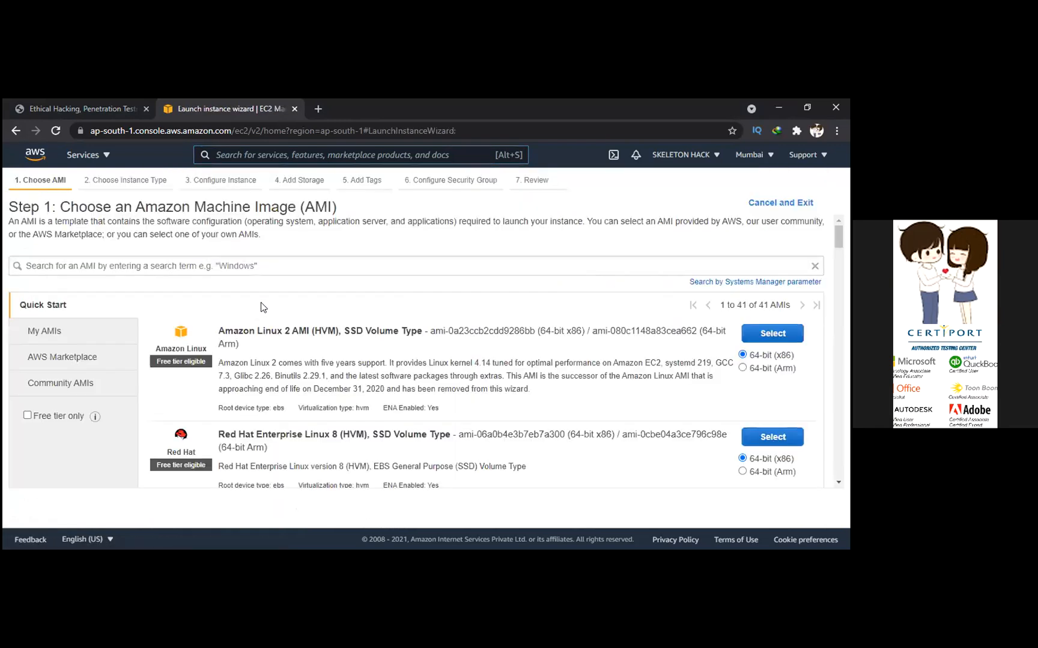
click(265, 268)
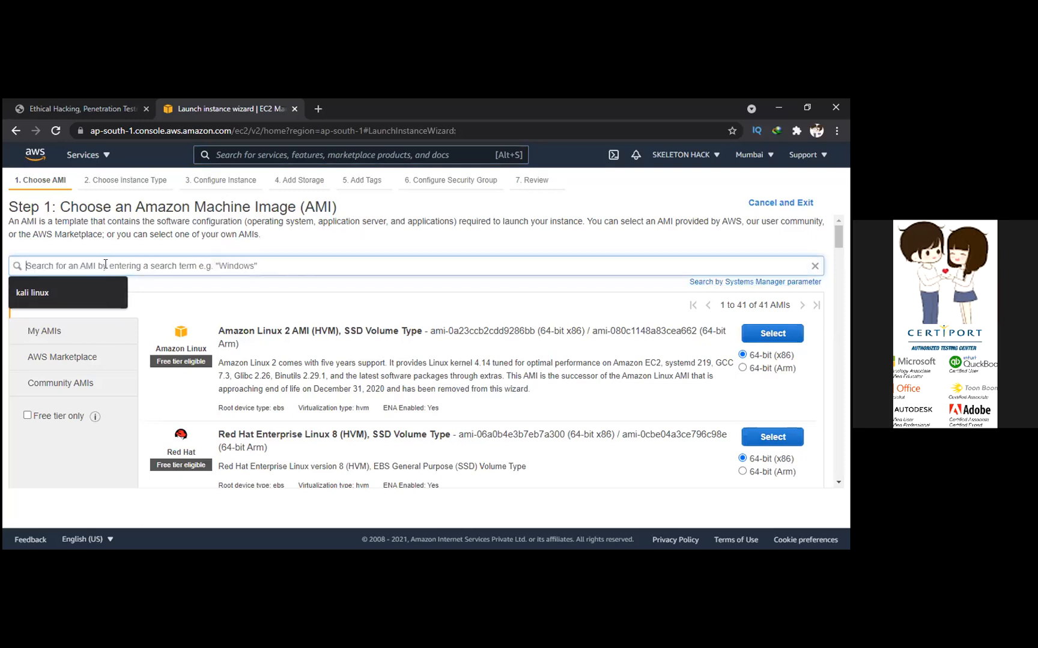
text(kl)
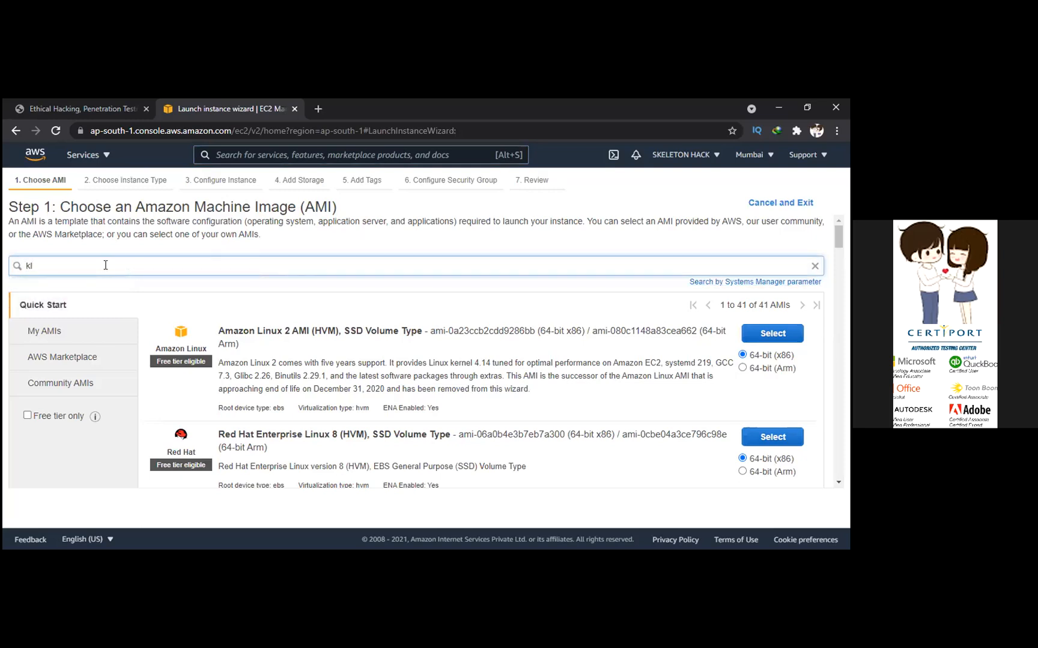
key(BackSpace)
text(ali)
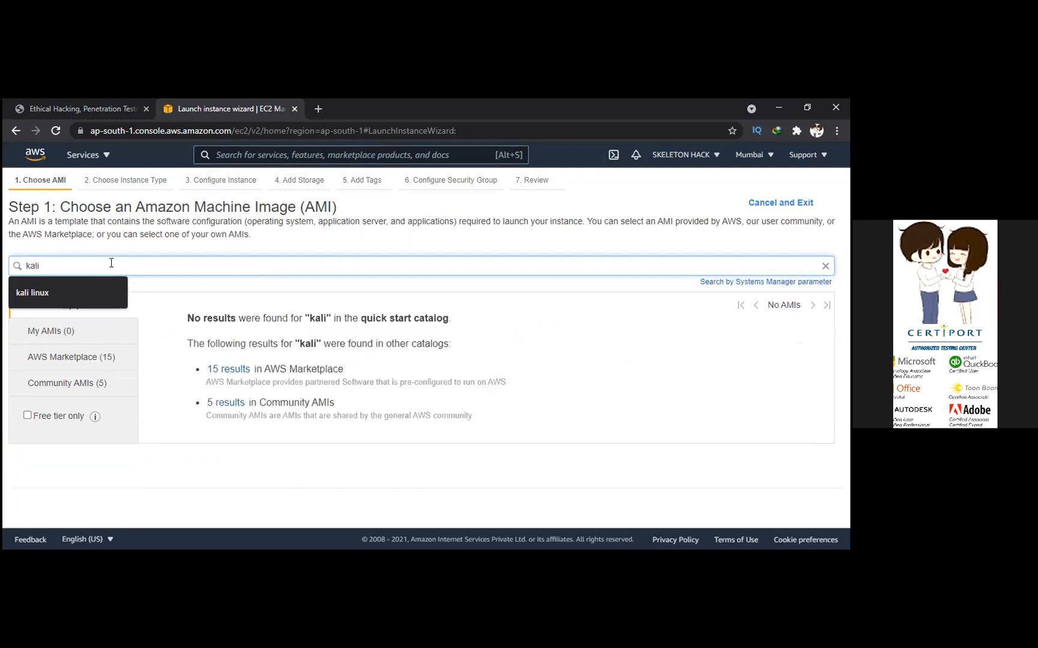
click(83, 286)
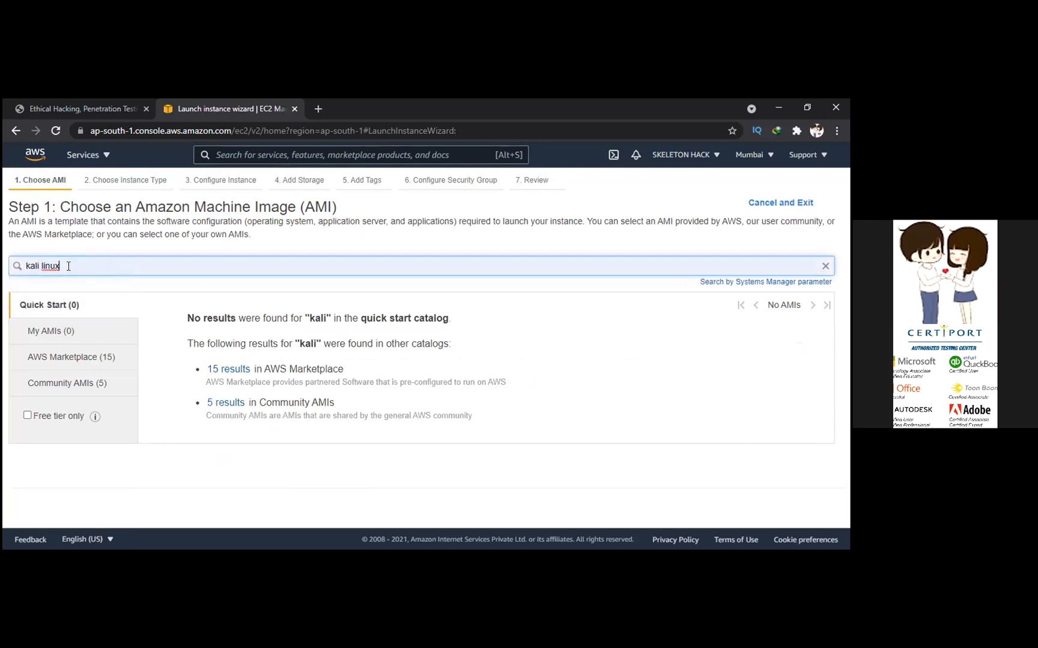
key(Return)
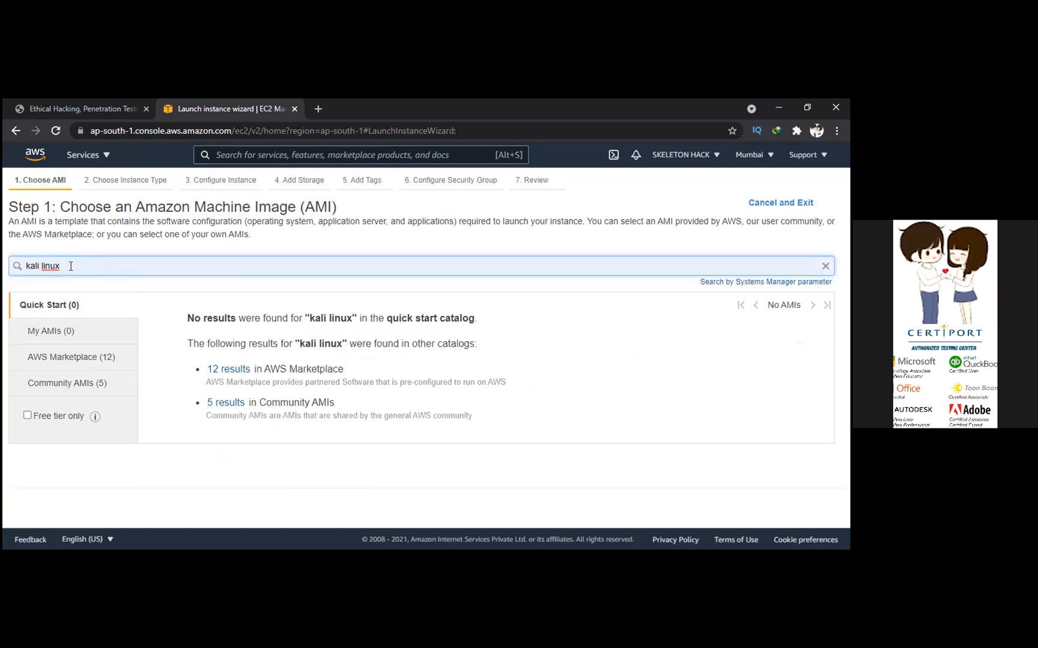
- Choose the Kali Linux image by Kali Linux from the AWS Marketplace results and accept its pricing details
click(231, 371)
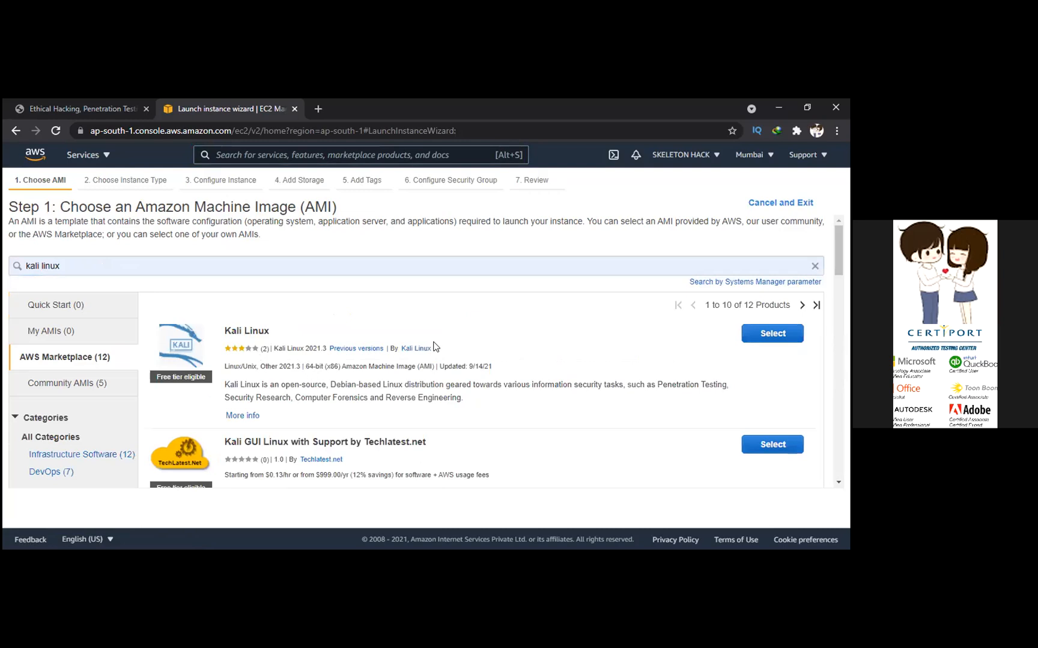
click(769, 338)
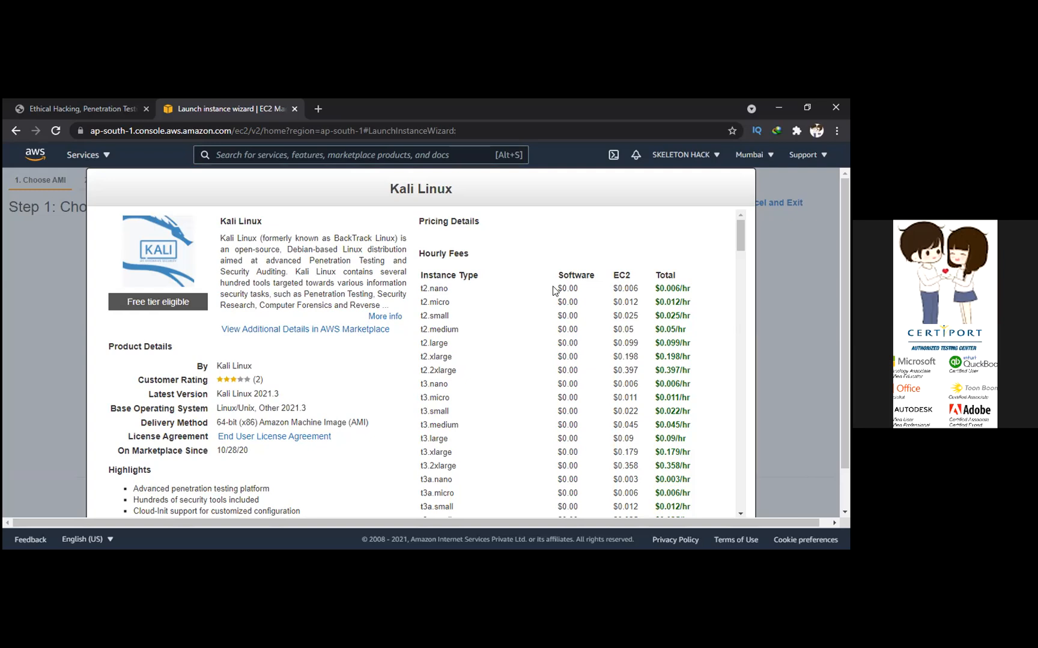
scroll(553, 290, down, 20)
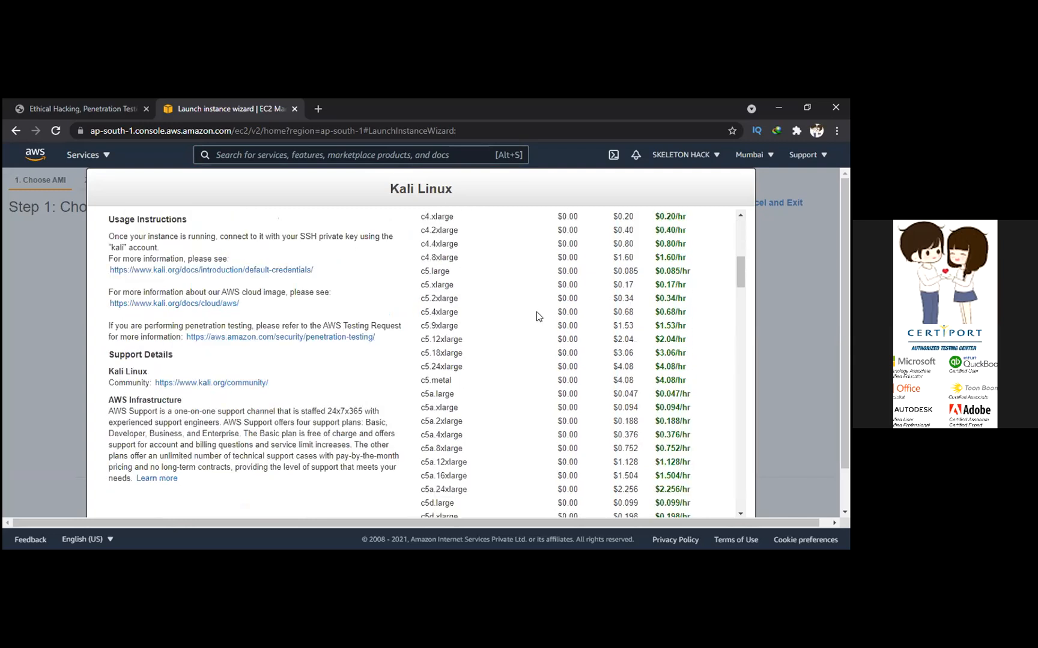
scroll(532, 334, down, 15)
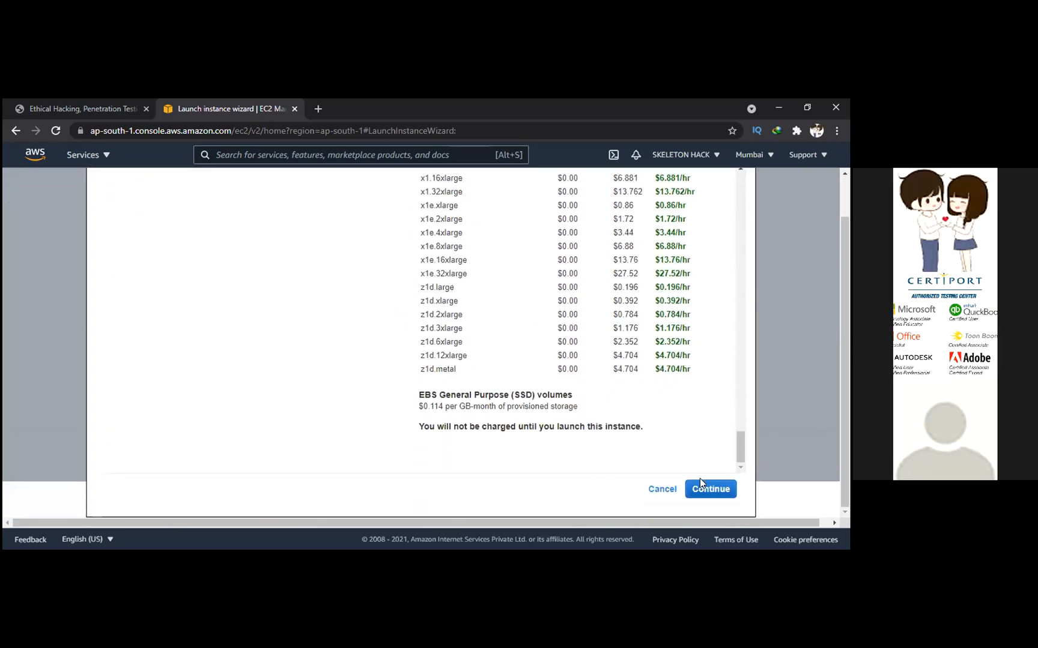
click(718, 488)
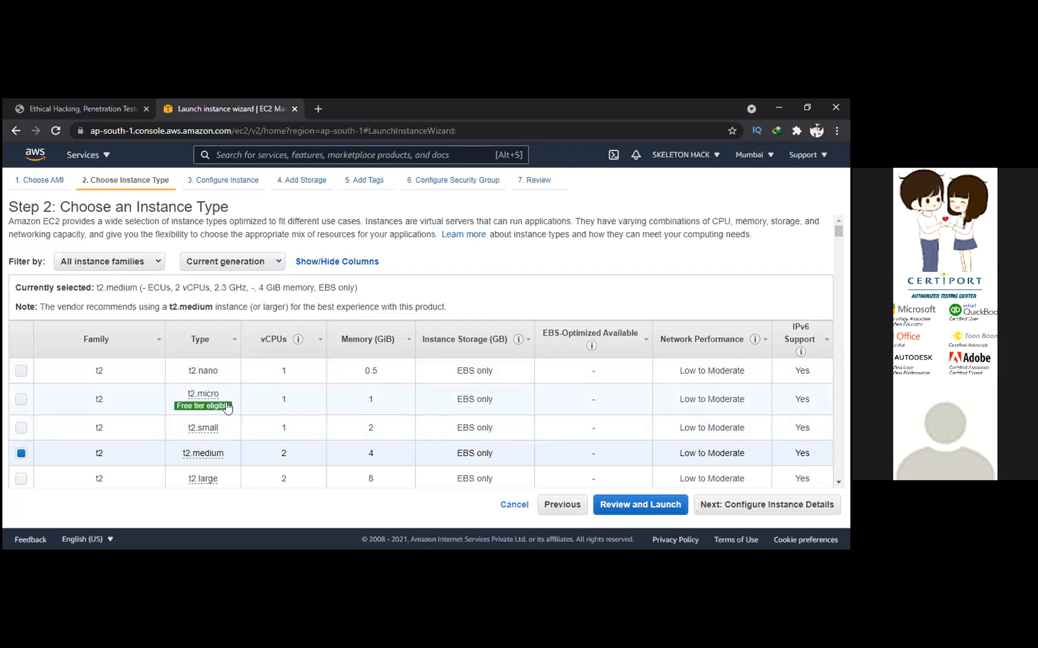
- Select the free-tier-eligible t2.micro instance type and proceed to the launch review
scroll(714, 369, down, 5)
scroll(672, 367, up, 5)
scroll(672, 367, up, 1)
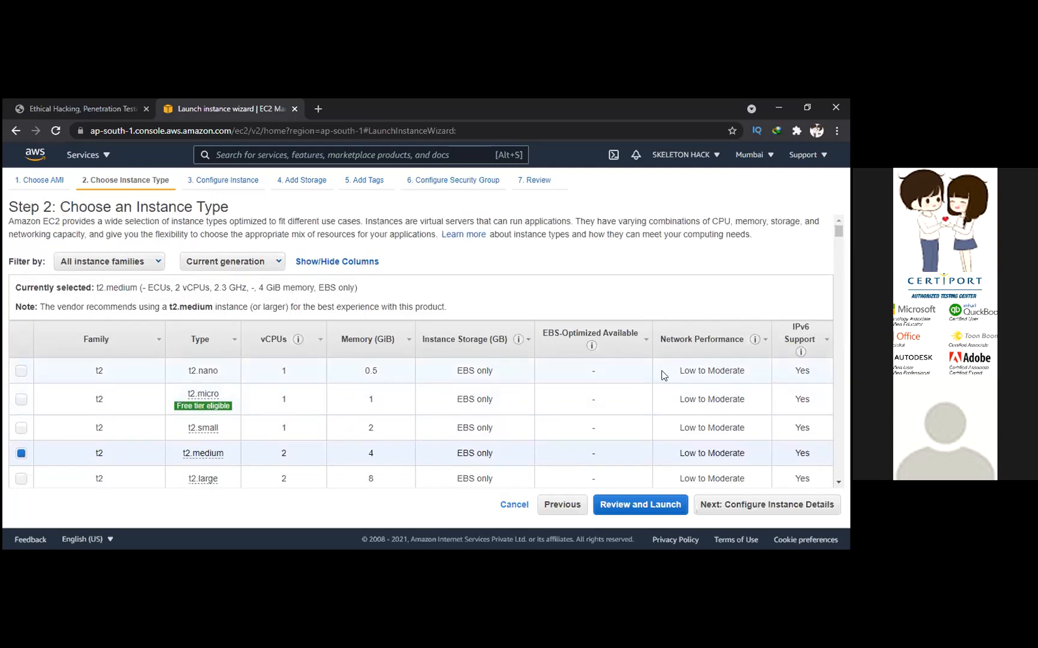
click(21, 401)
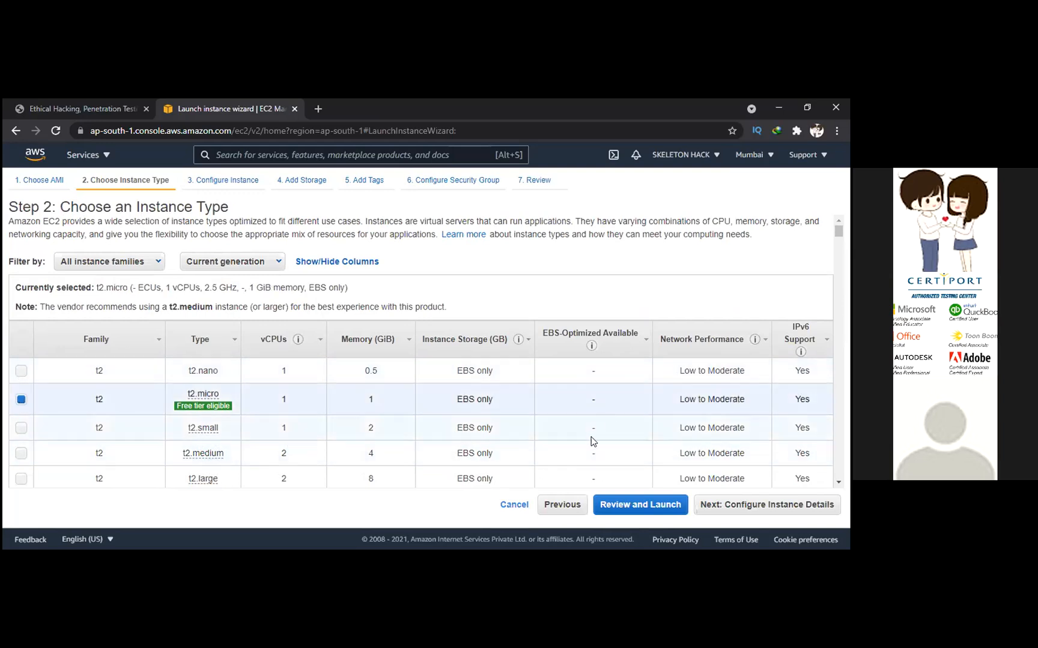
mouse_move(204, 406)
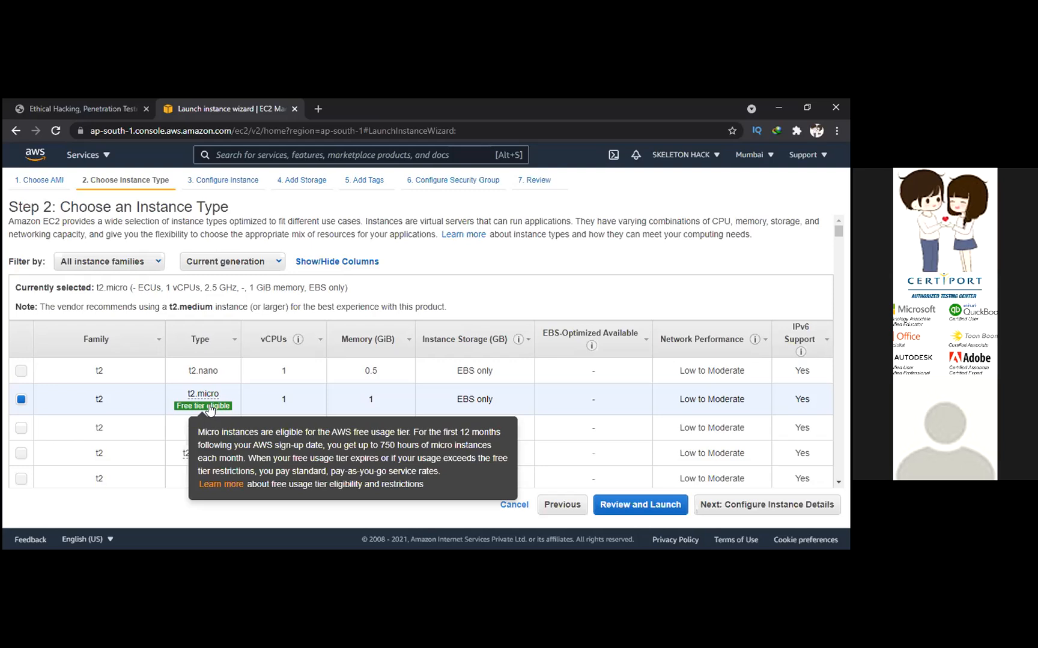
click(631, 513)
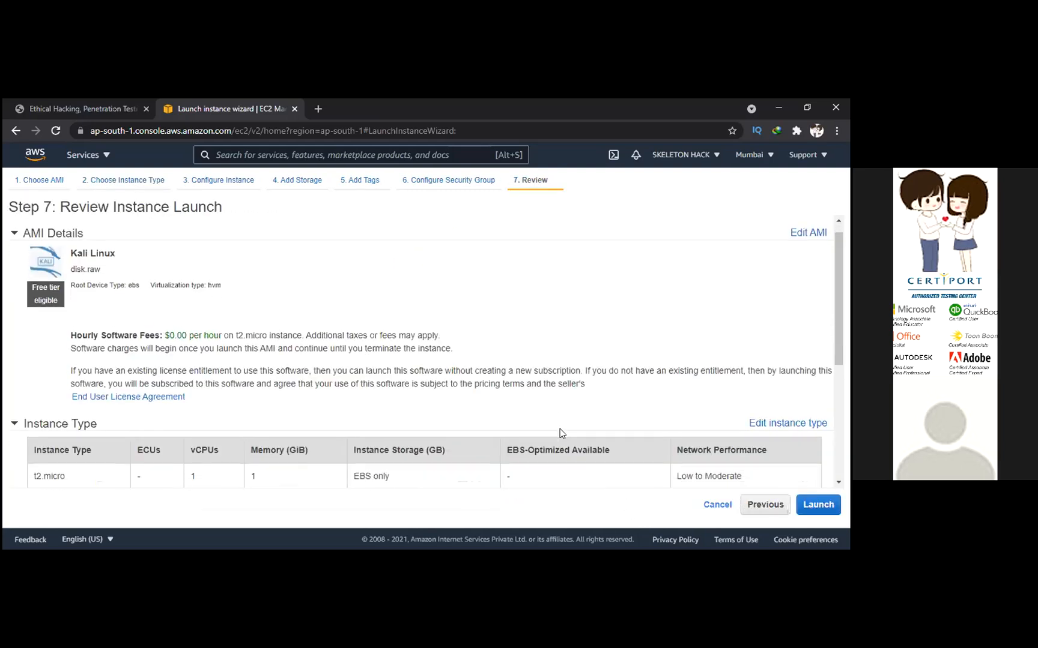
- Add a custom TCP rule for ports 0-65535 from source 0.0.0.0/0 to the security group and return to the launch review
scroll(559, 428, down, 2)
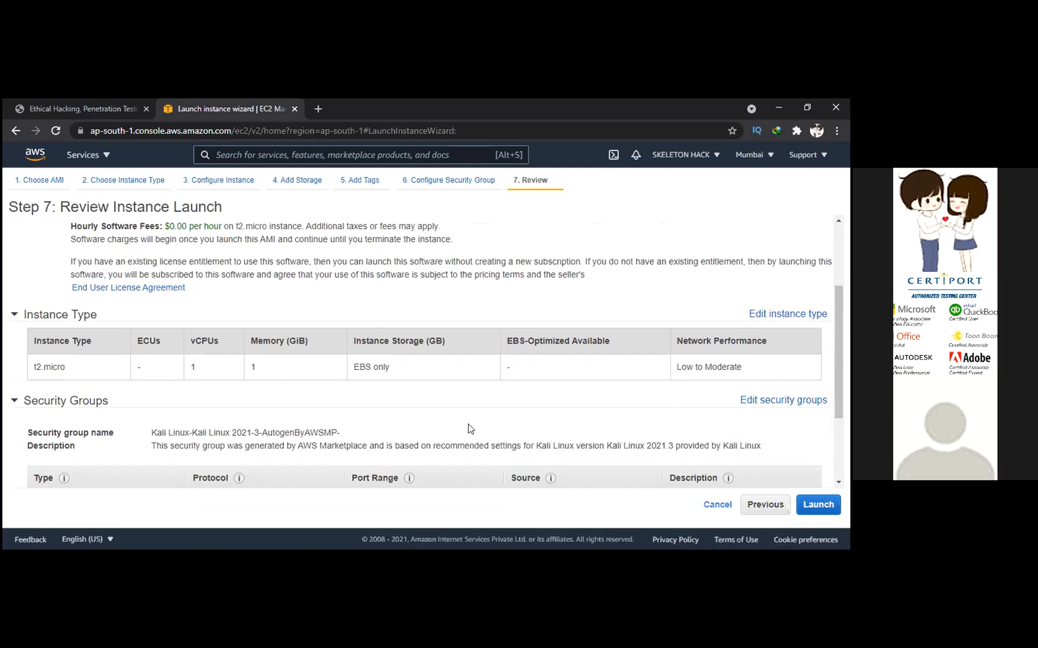
scroll(469, 426, down, 3)
scroll(470, 426, up, 1)
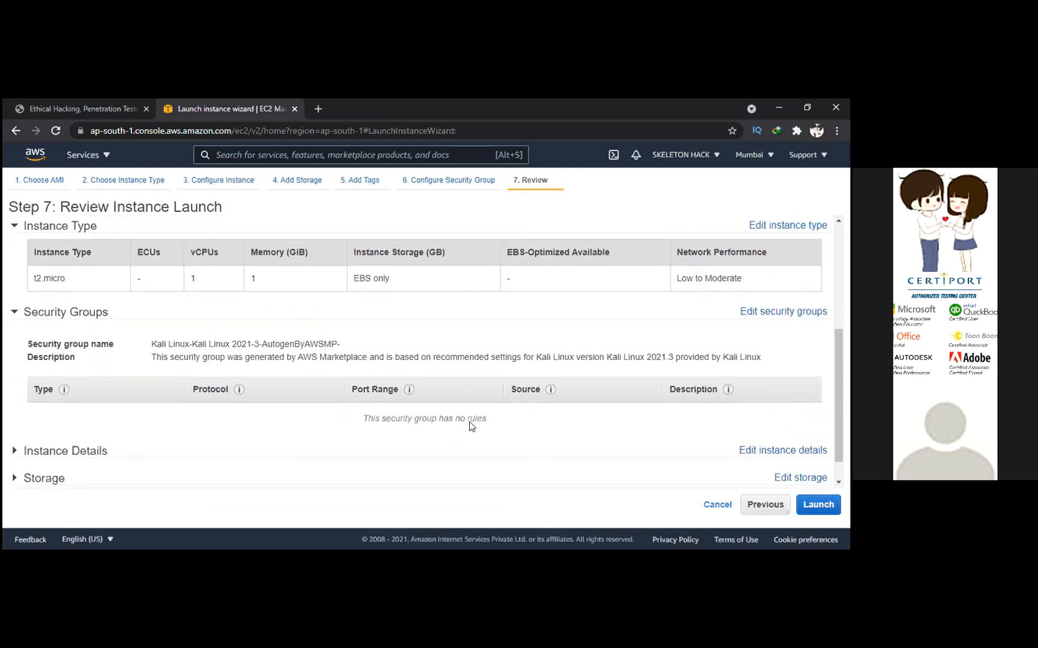
scroll(470, 426, up, 1)
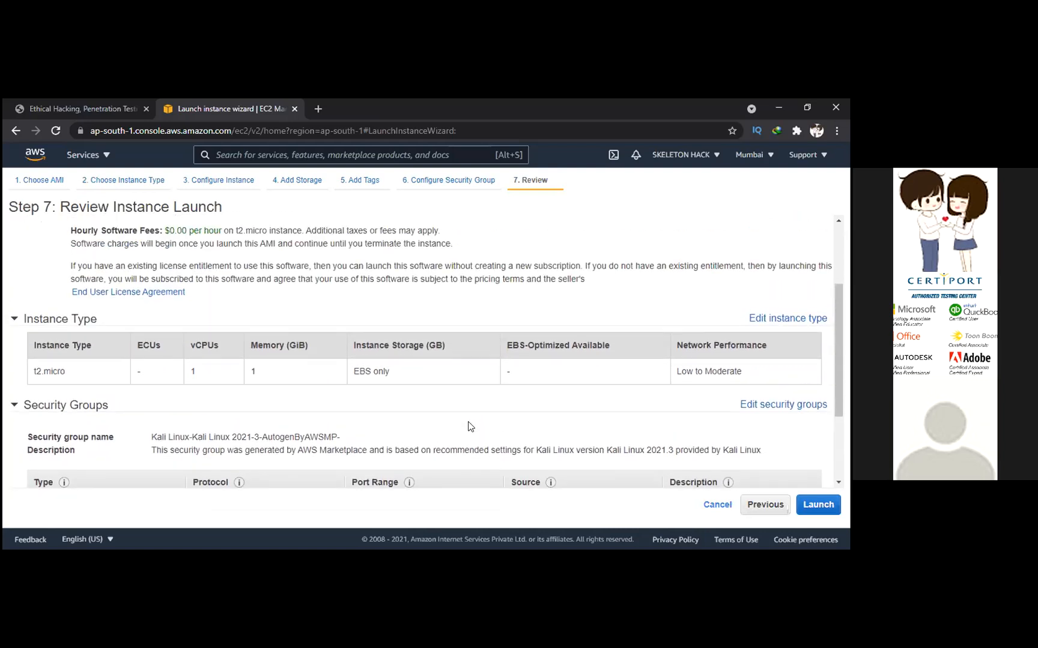
click(774, 403)
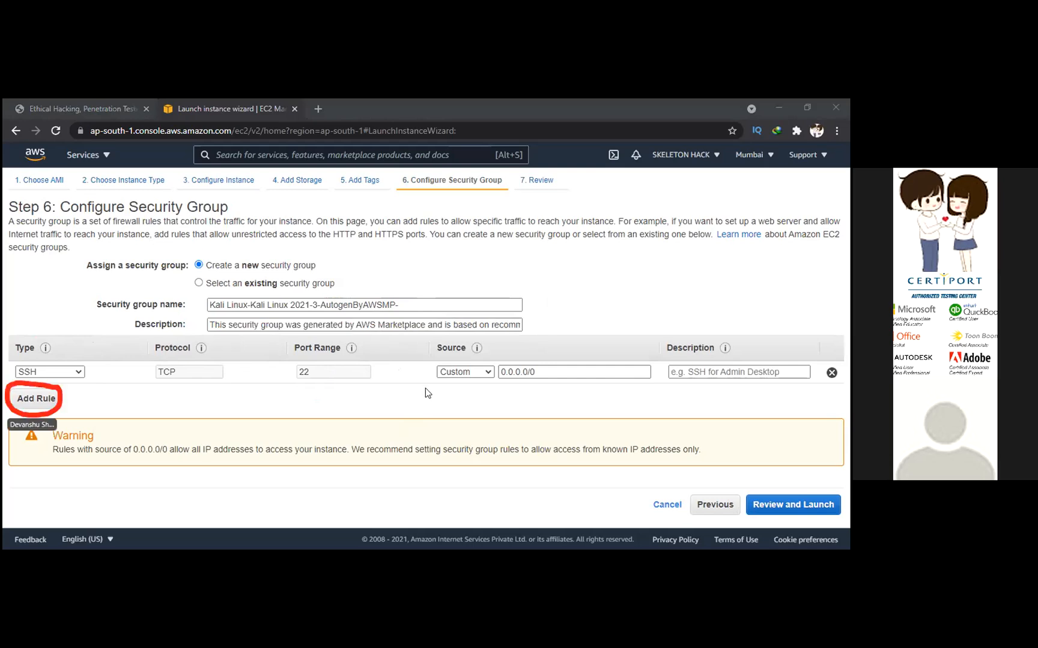
click(28, 406)
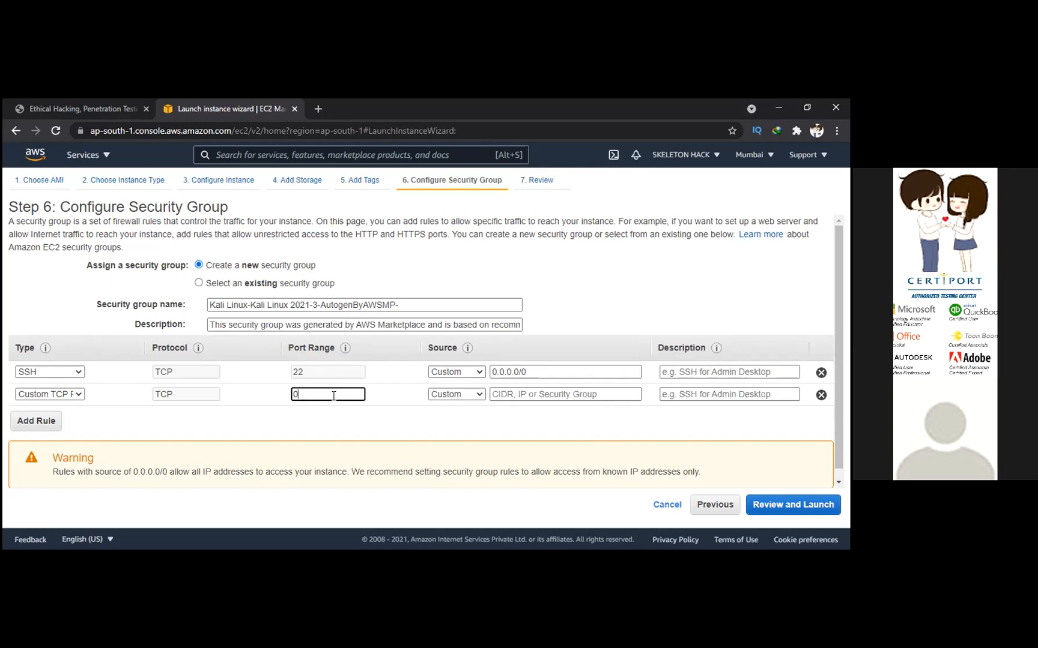
text(-)
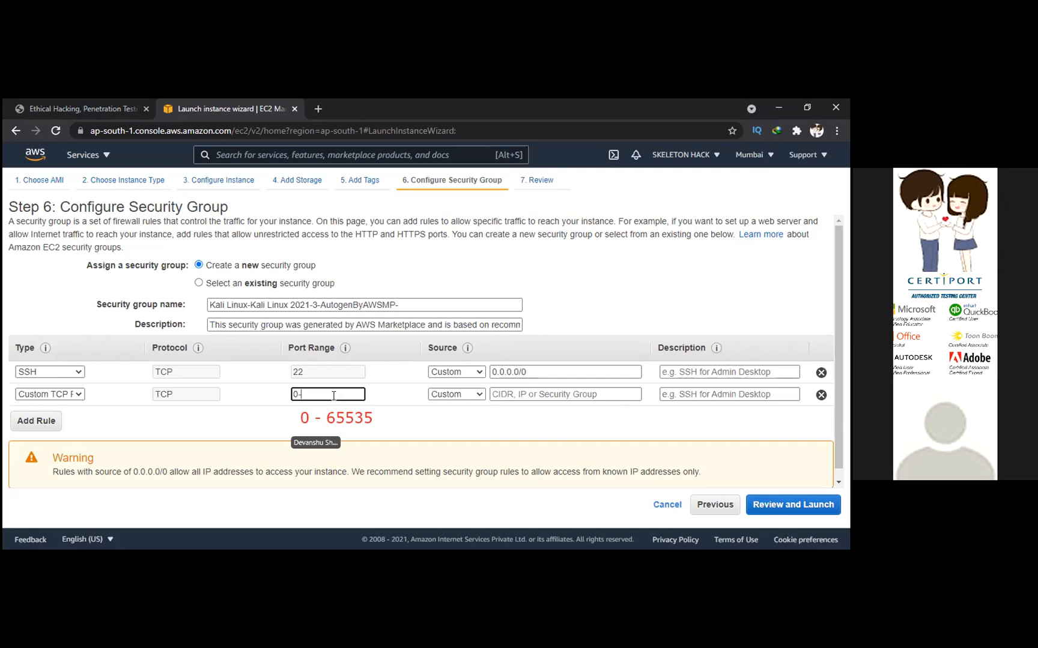
text(65535)
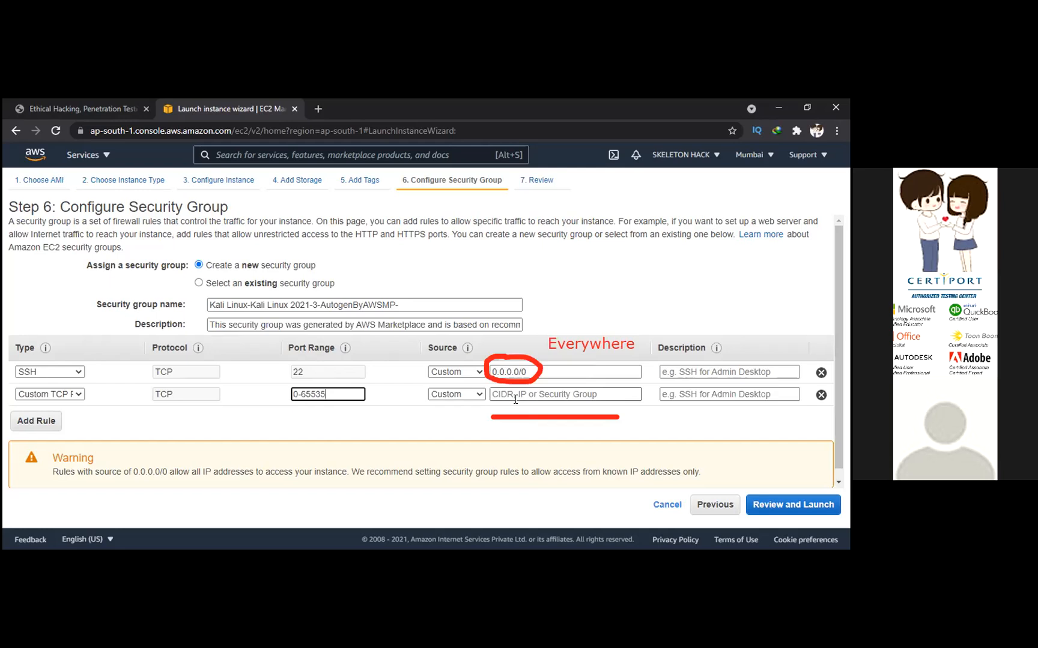
click(511, 395)
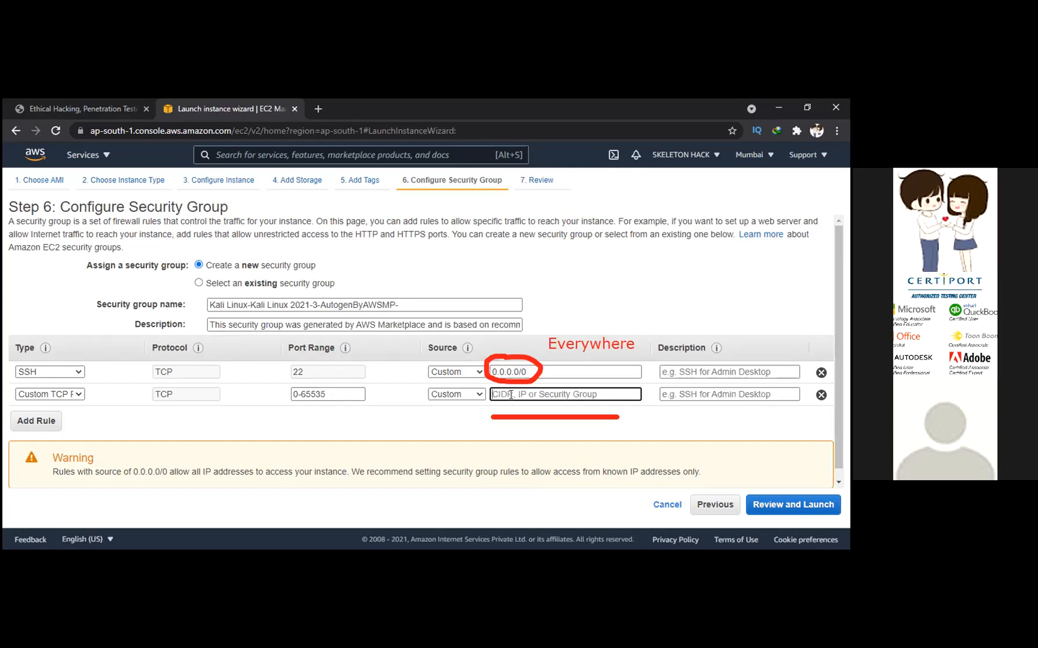
text(0.0)
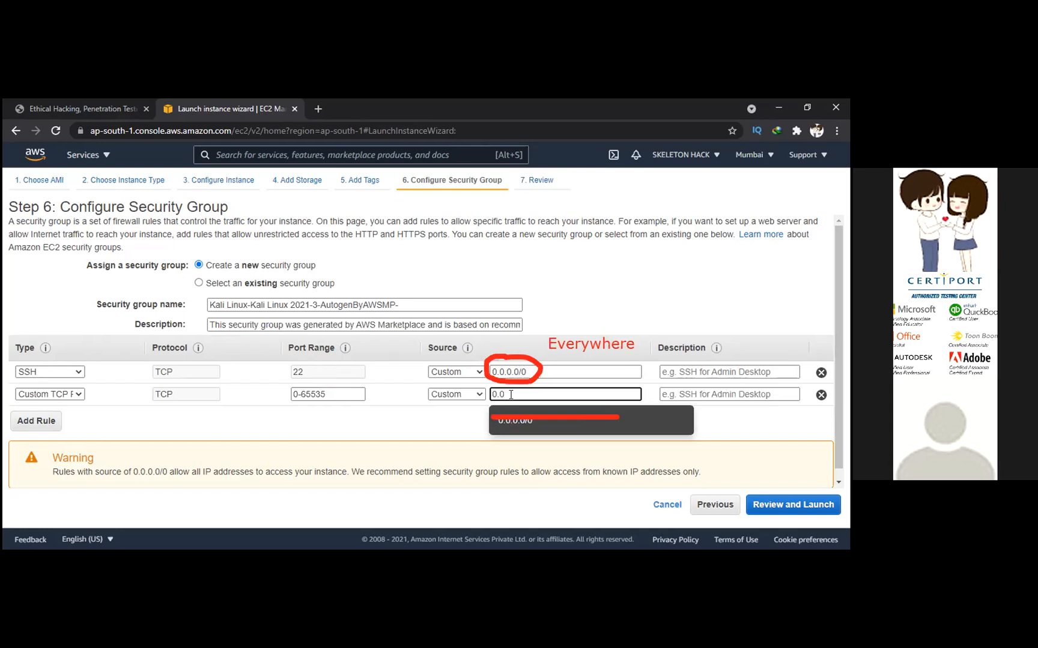
click(528, 424)
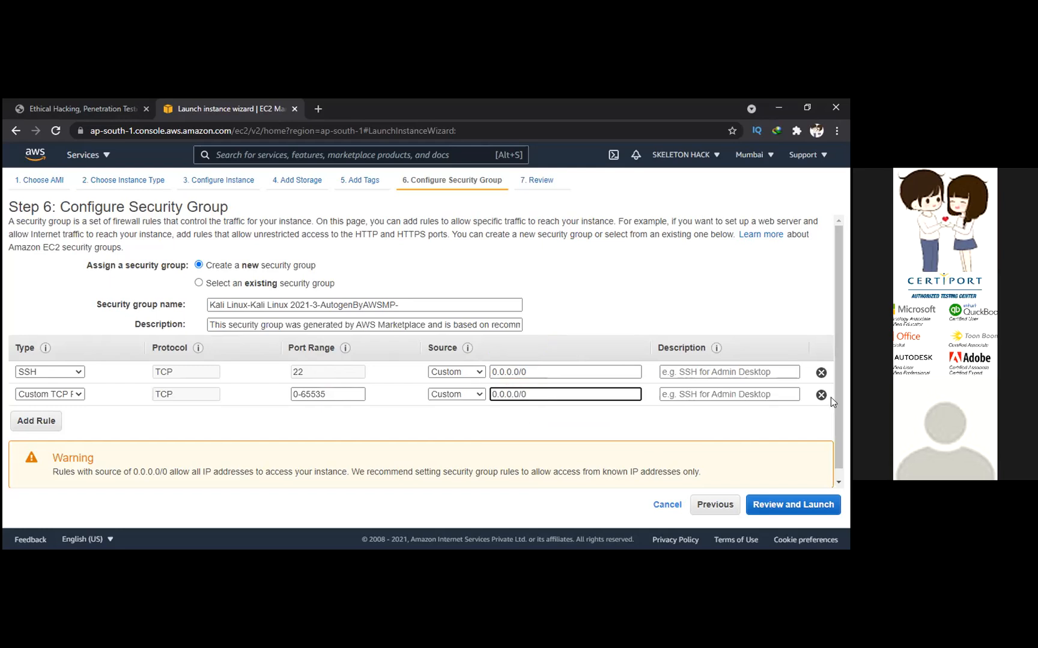
click(797, 504)
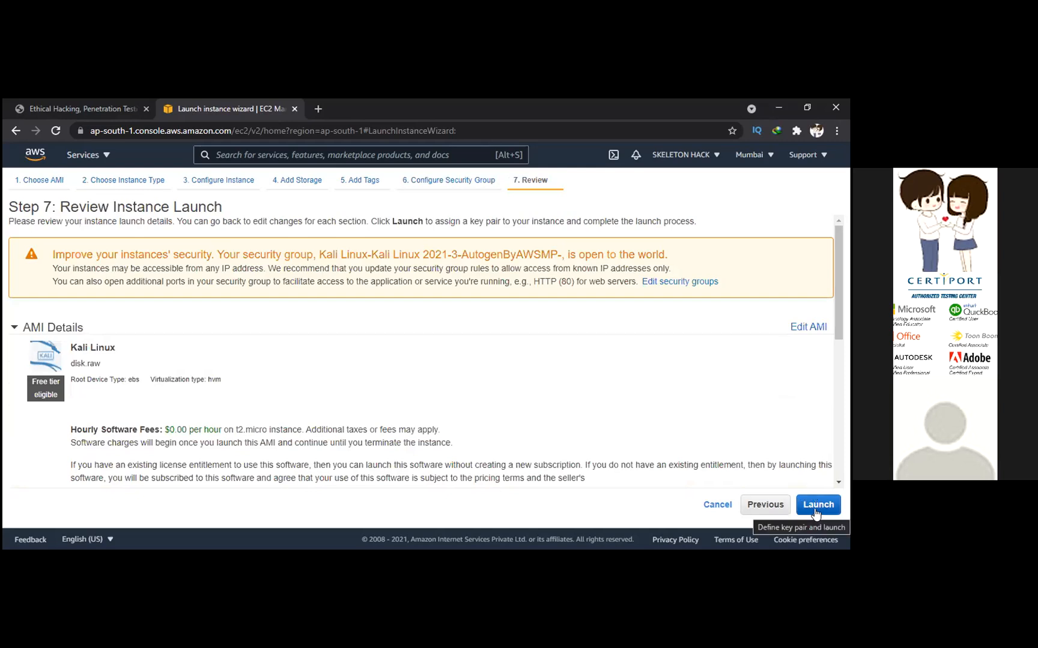
- Create a new RSA key pair for the launch, named with the owner's first name, and download its private key file
click(816, 506)
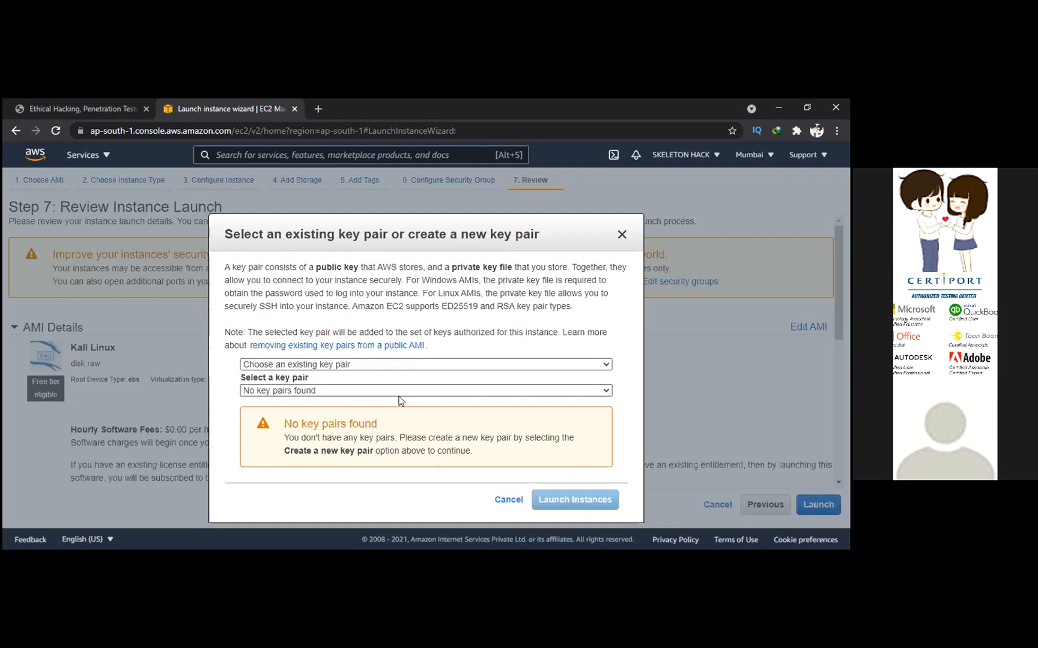
click(382, 367)
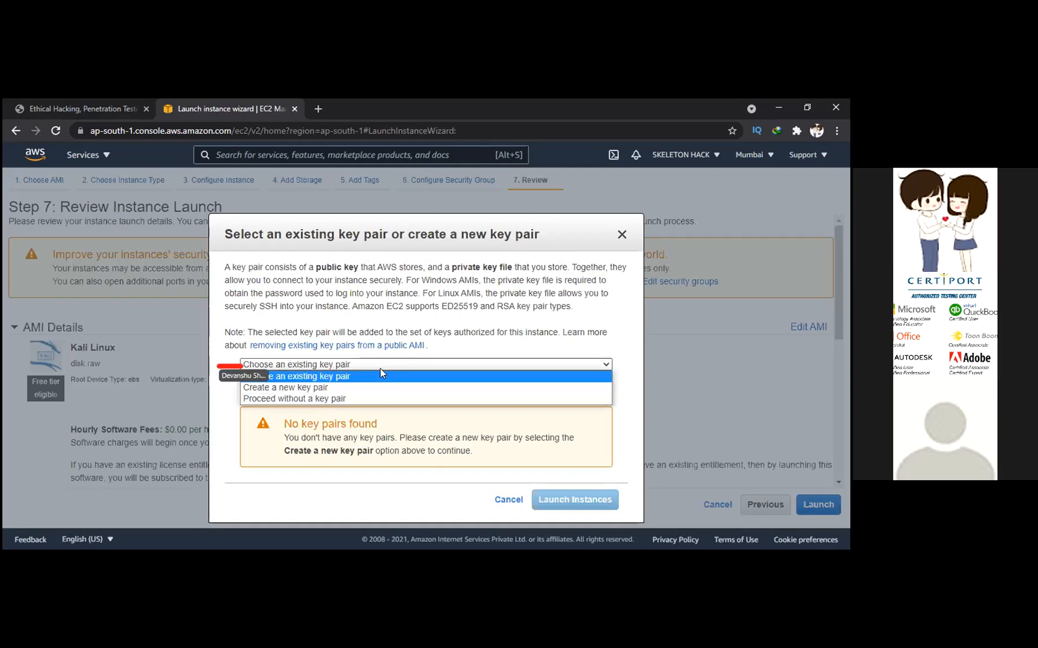
click(372, 388)
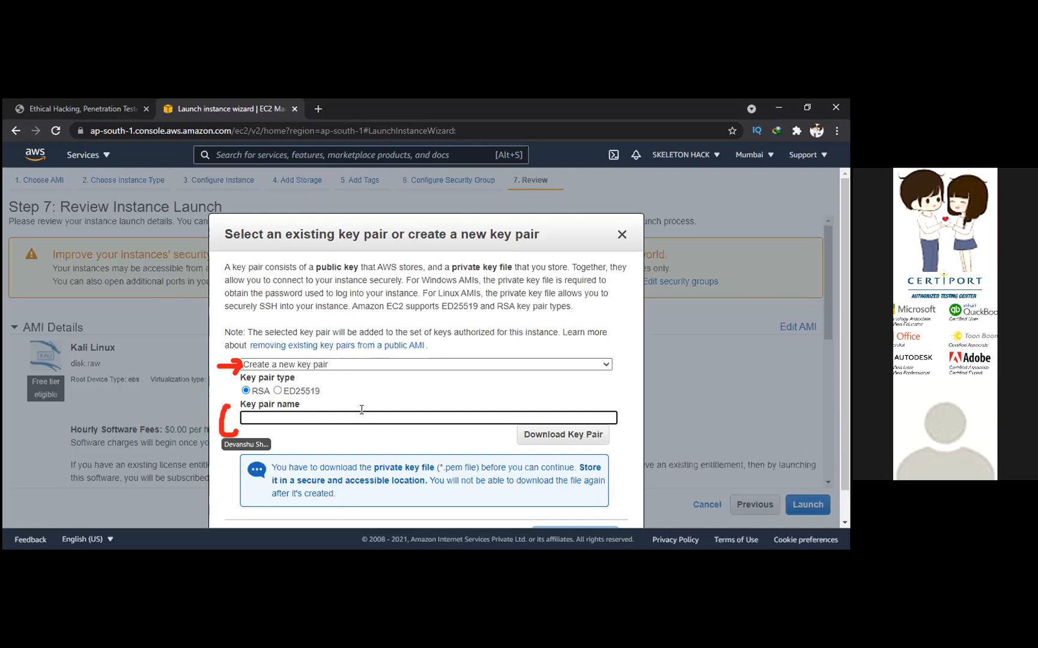
text(ajay)
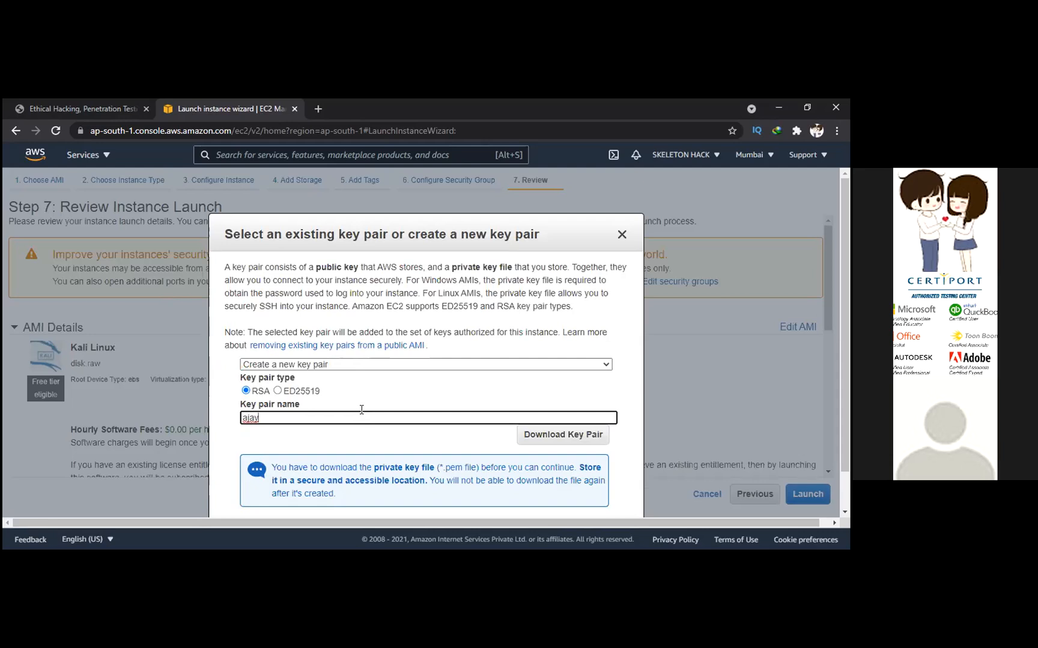
click(544, 442)
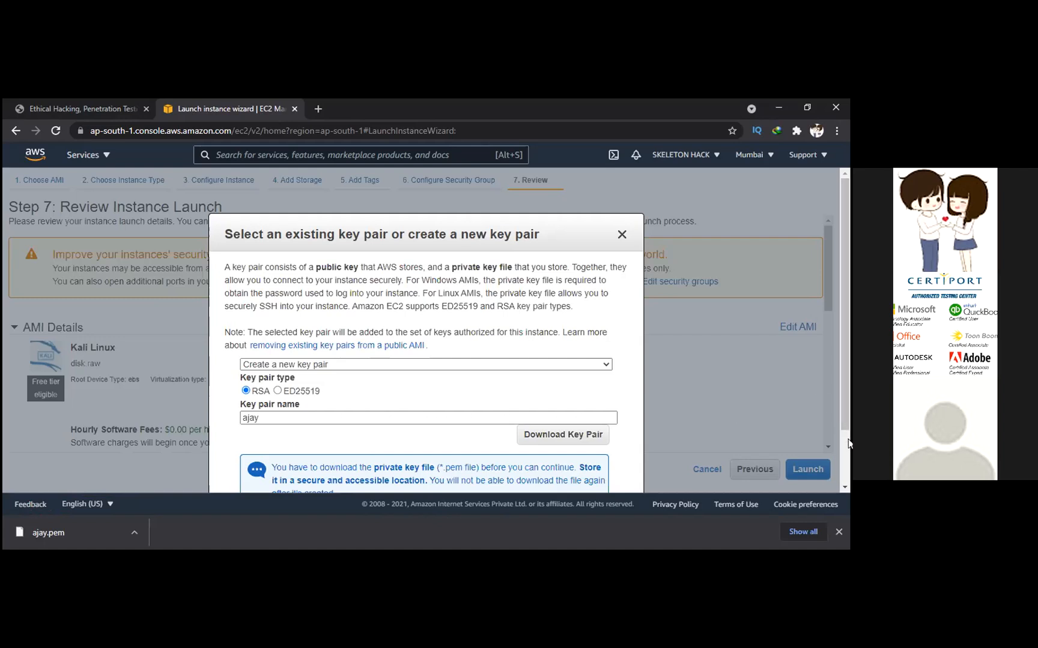
click(838, 532)
- Launch the Kali Linux instance with the new key pair and view the rest of its launch status page
scroll(596, 479, down, 1)
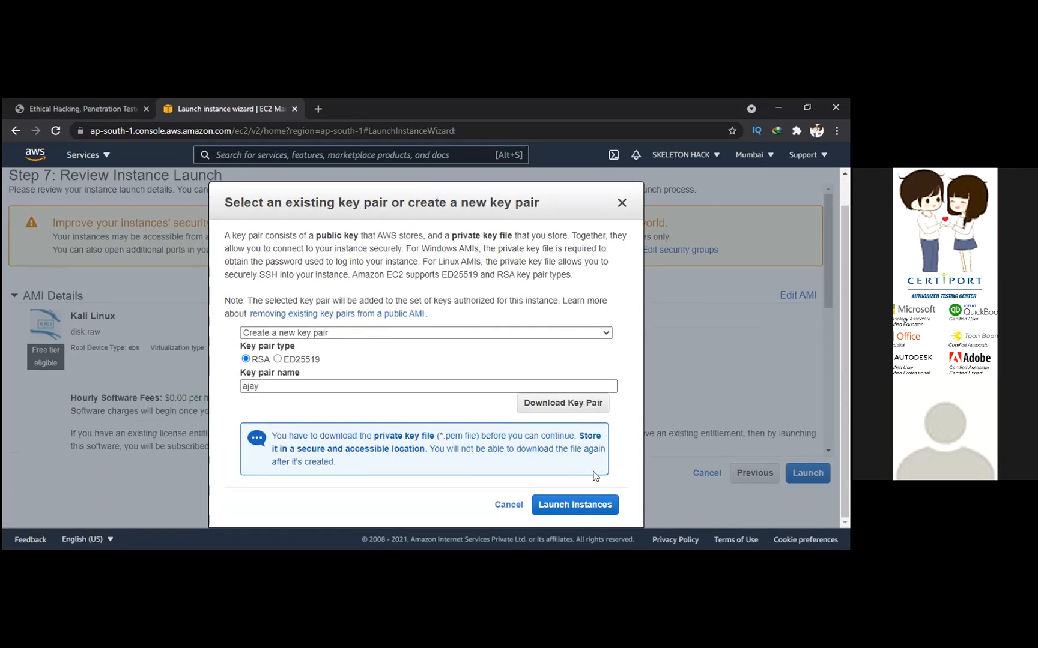
click(584, 503)
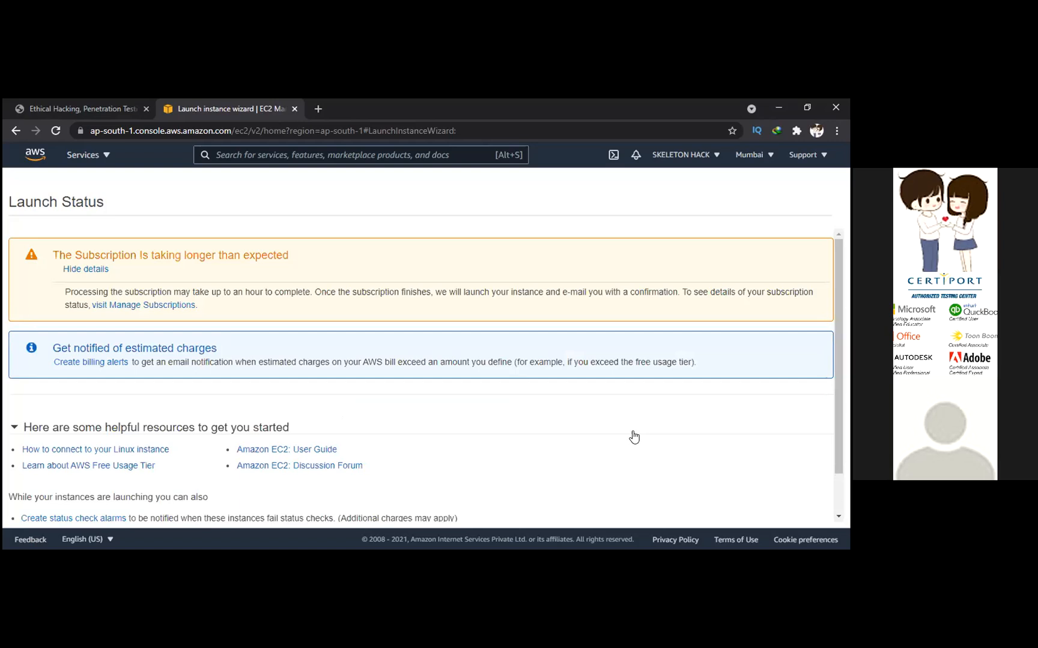
scroll(282, 354, down, 1)
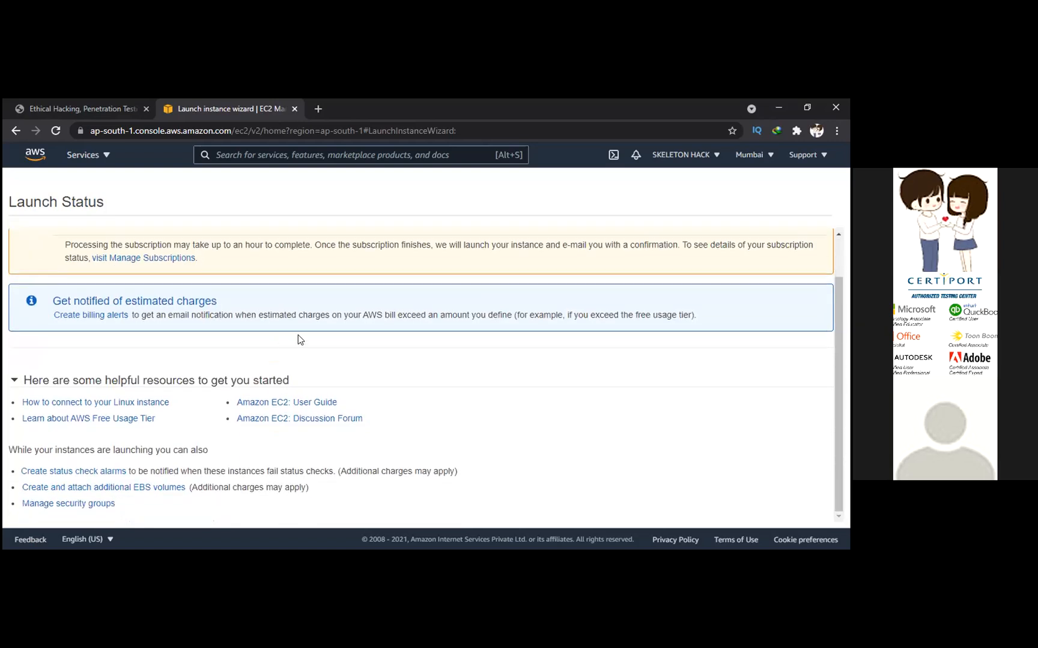
- Examine the launch status page's subscription notice and the getting-started resources below it
scroll(317, 337, up, 1)
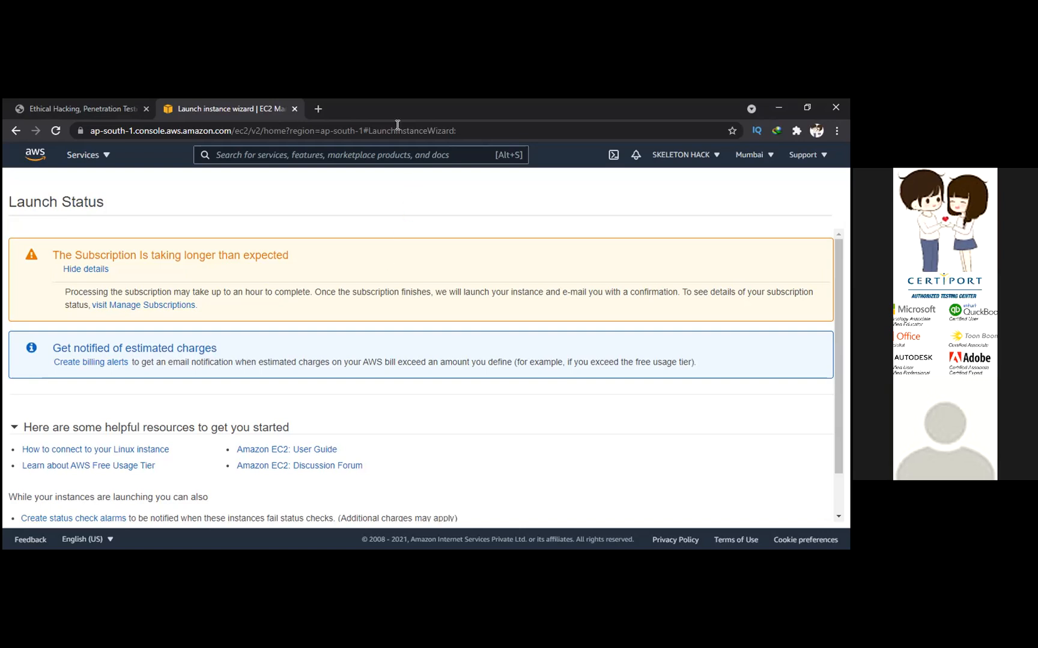
key(alt+Tab)
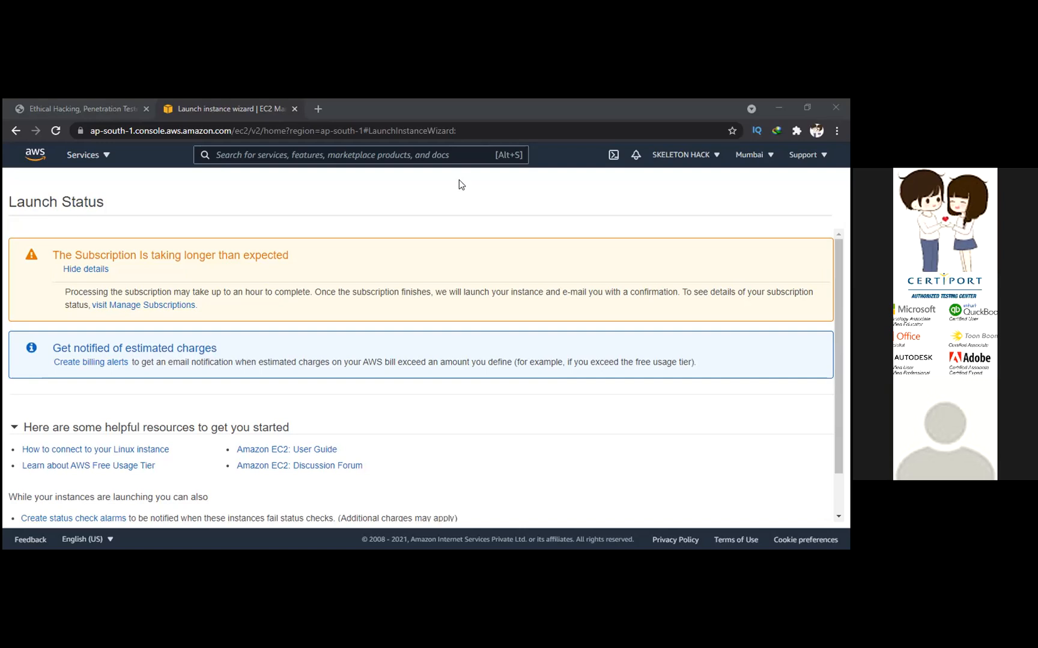
scroll(408, 239, down, 2)
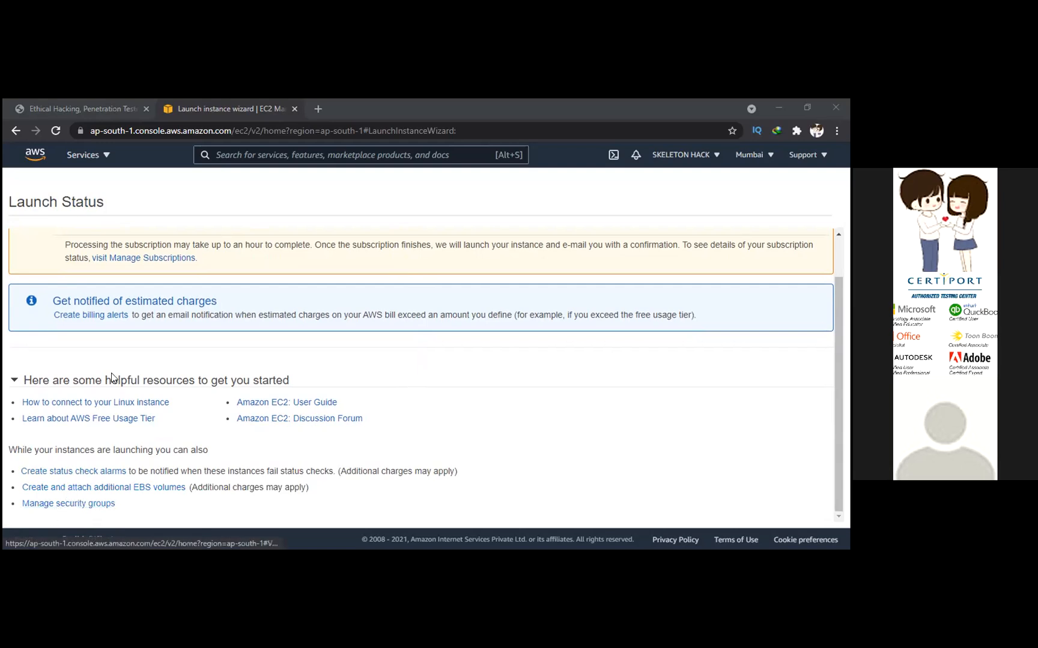
scroll(141, 325, up, 1)
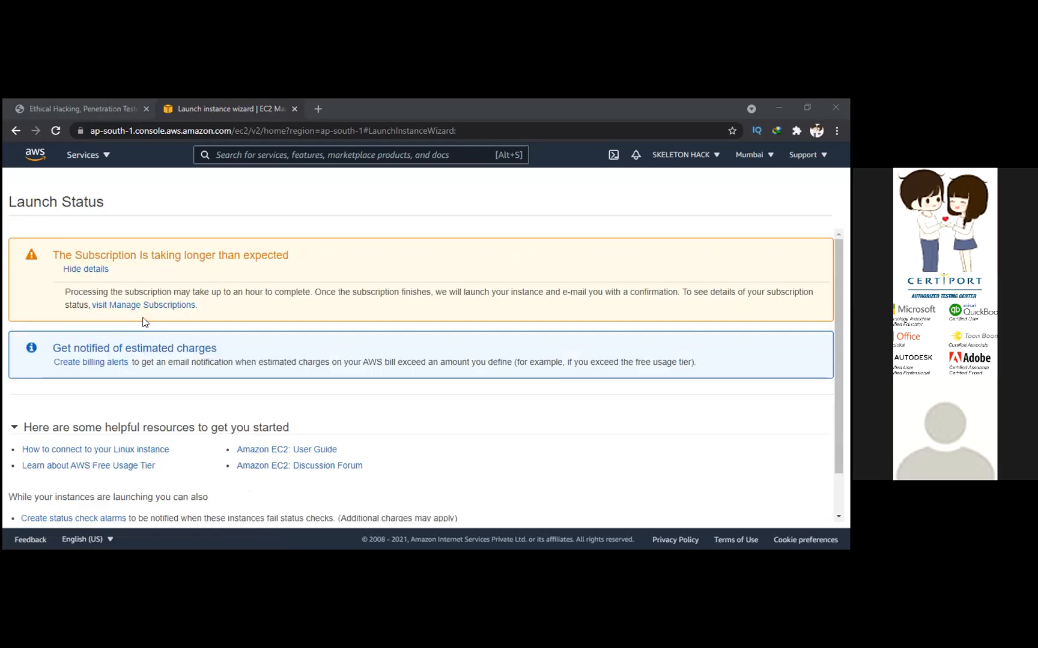
scroll(343, 316, down, 1)
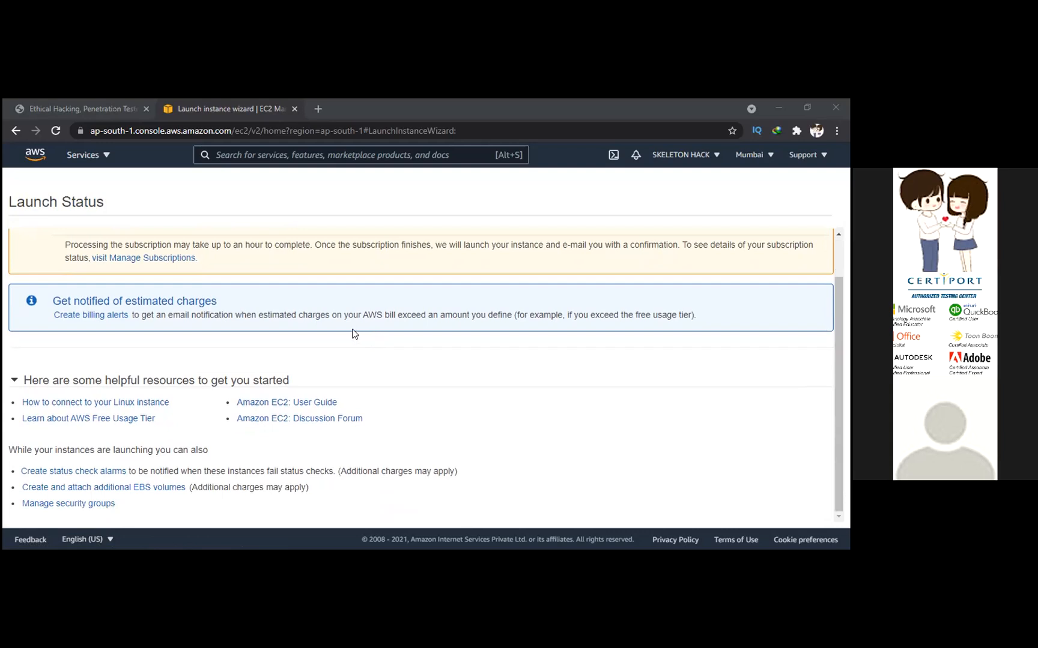
scroll(167, 280, up, 1)
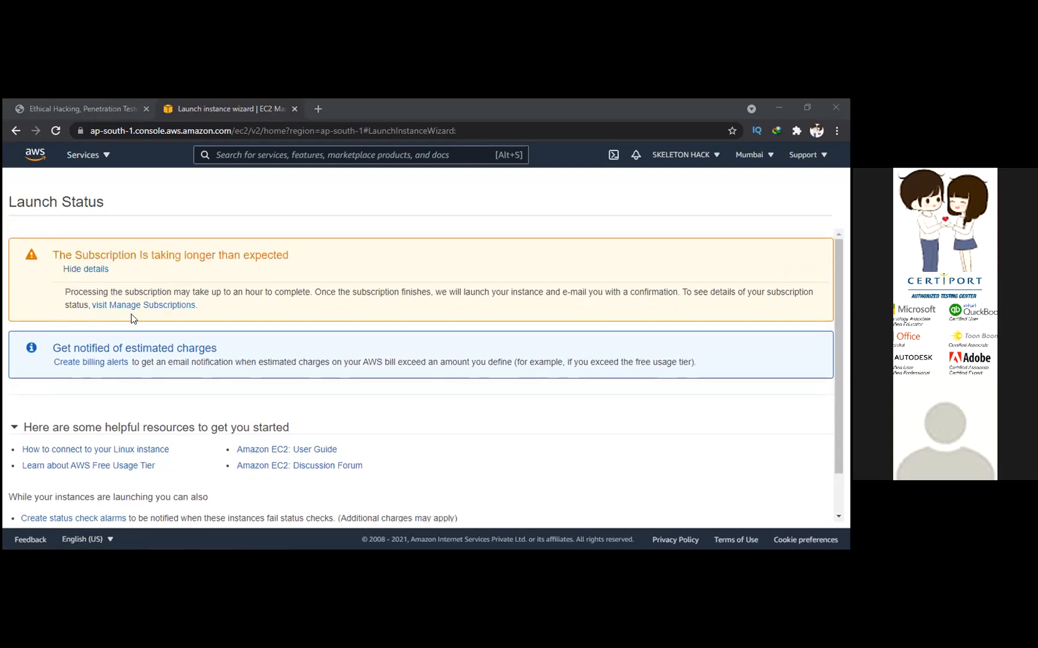
scroll(142, 332, down, 1)
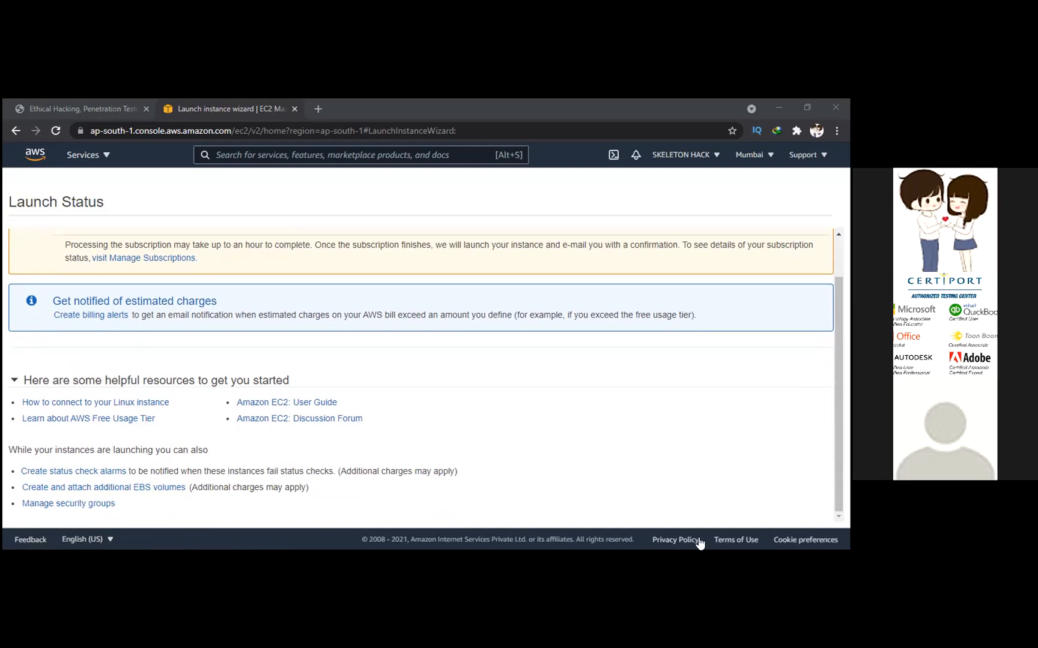
scroll(274, 425, up, 1)
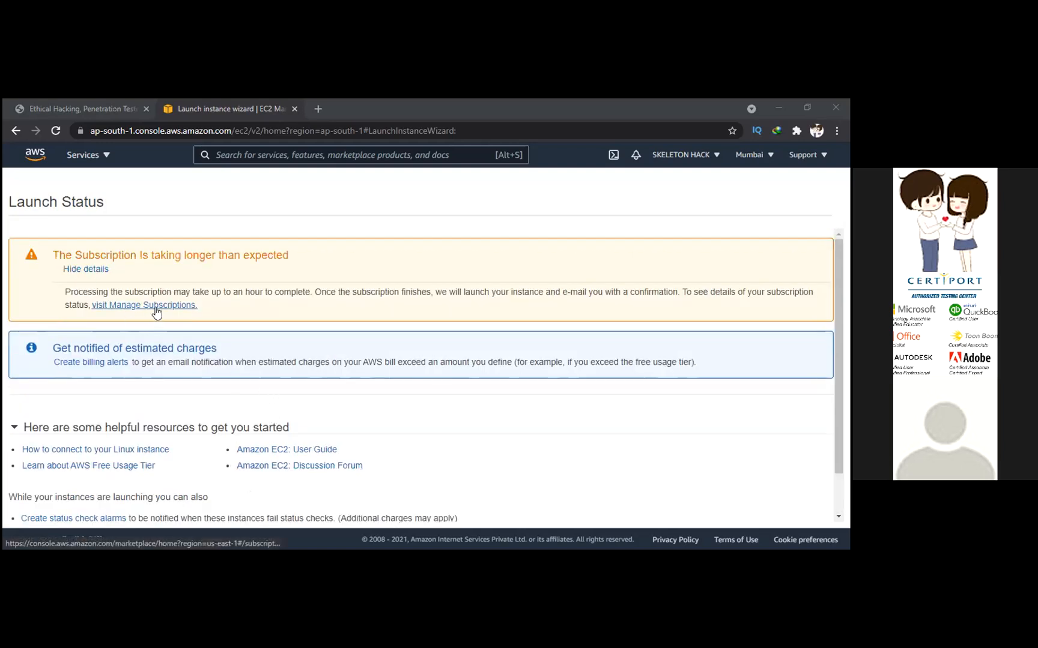
scroll(156, 313, down, 1)
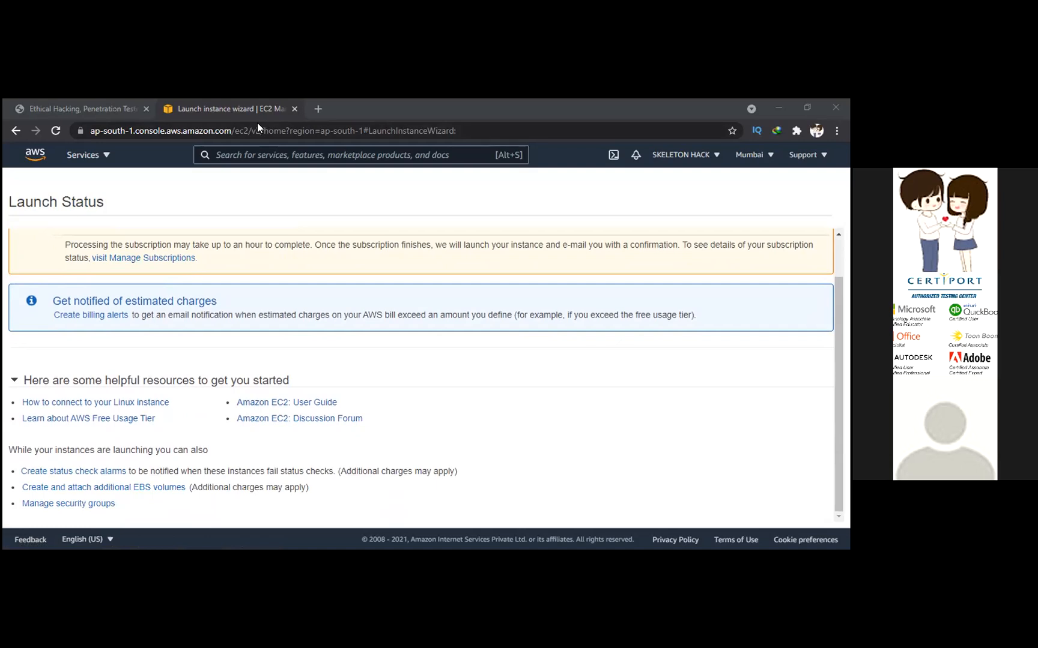
- Go to the EC2 service from the launch status page and show its list of instances
click(257, 122)
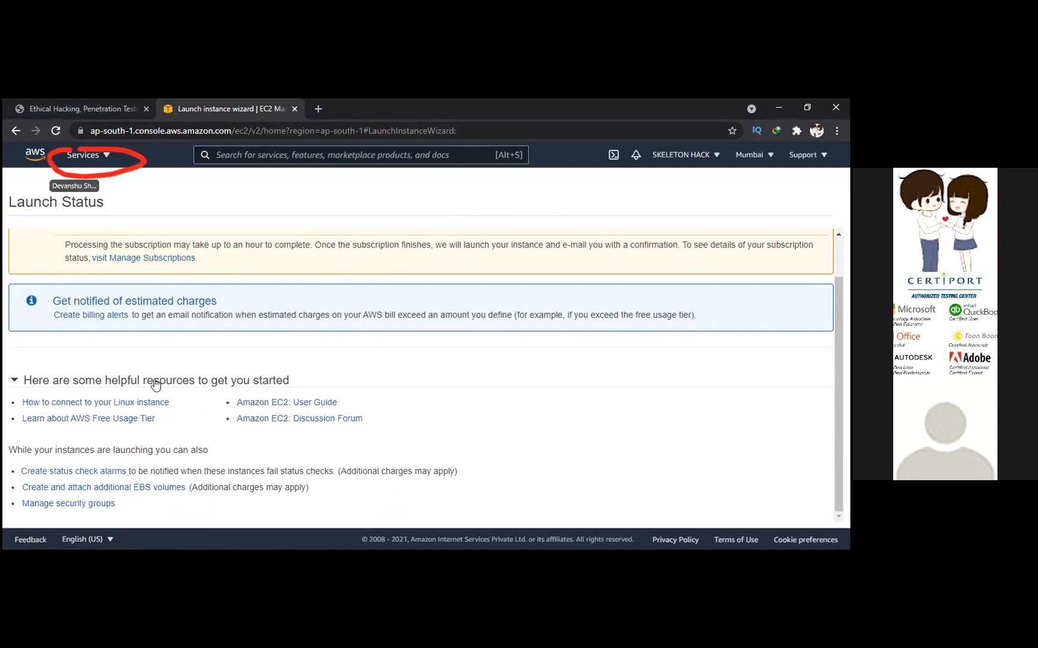
click(99, 156)
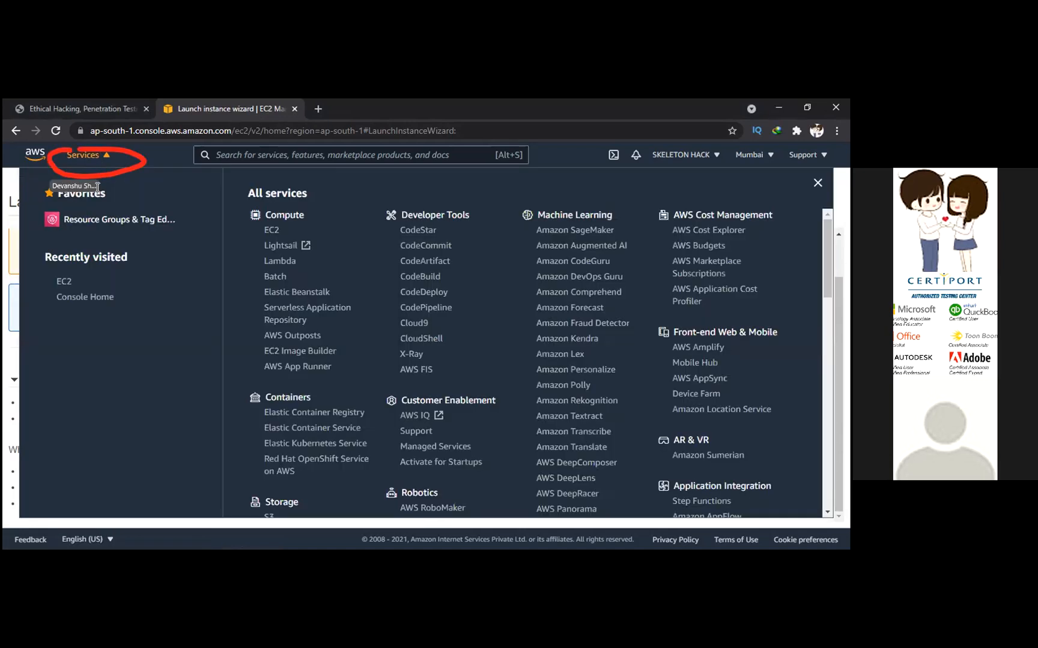
click(269, 231)
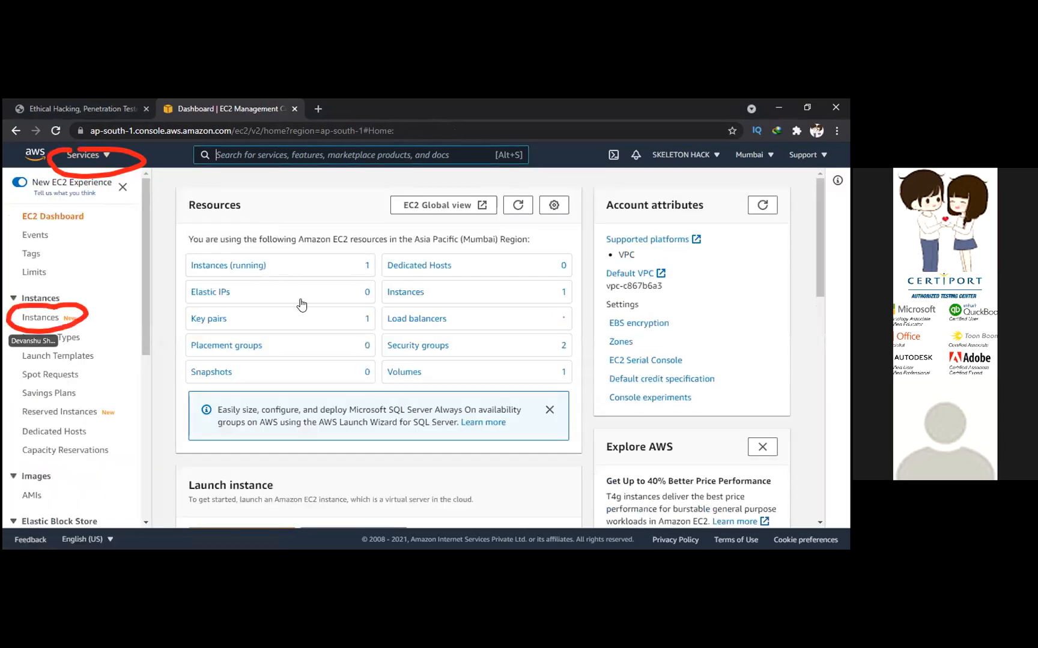
scroll(209, 347, down, 5)
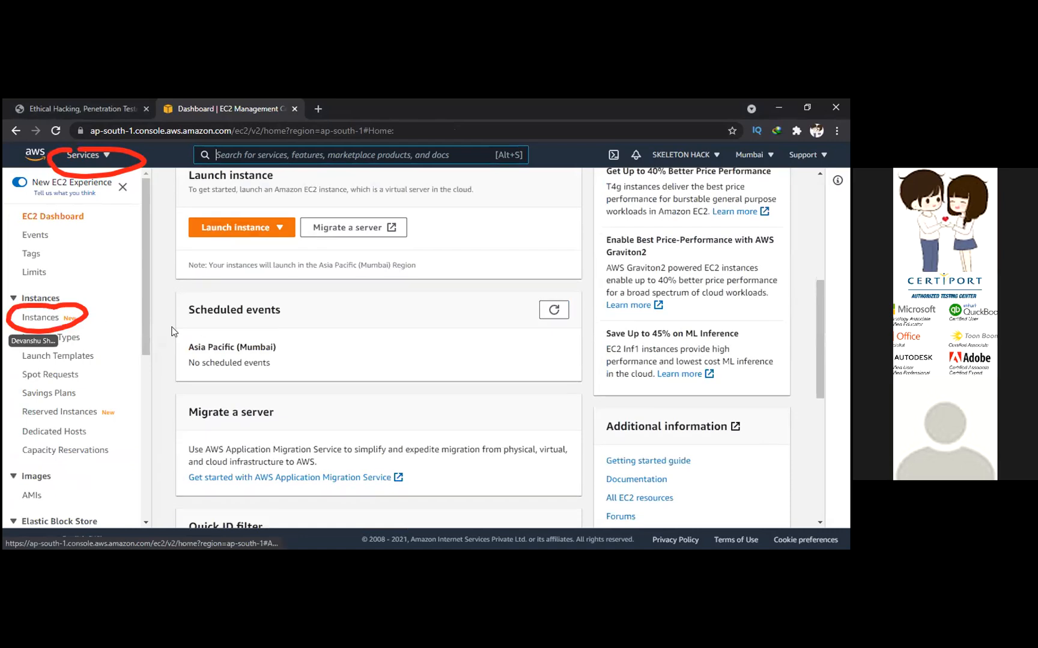
click(53, 317)
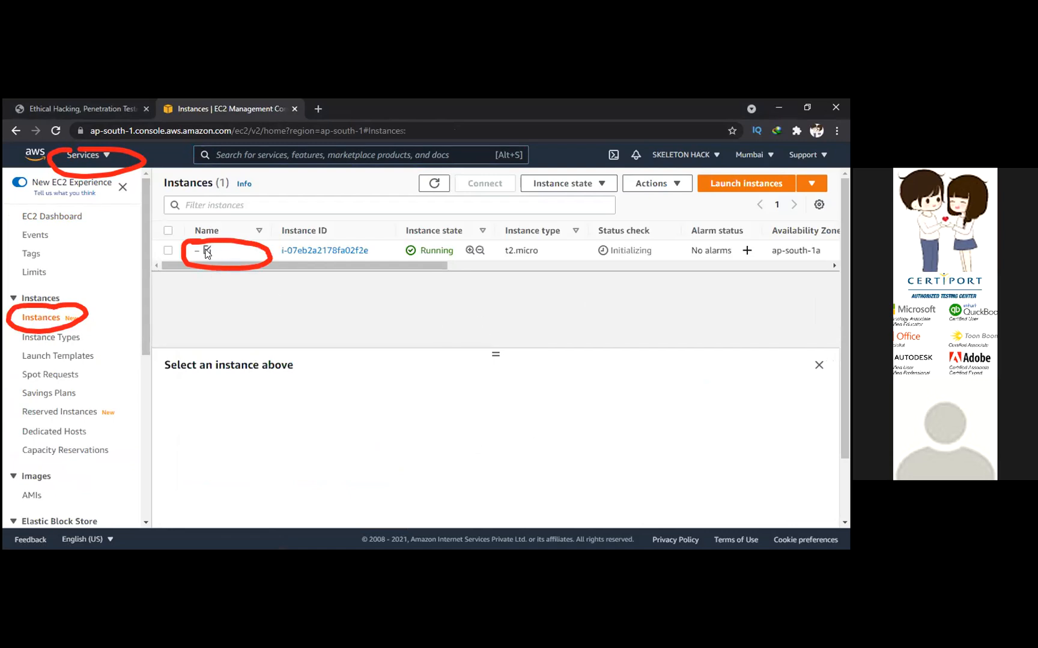
- Name the running t2.micro instance "testing server"
click(208, 251)
click(251, 274)
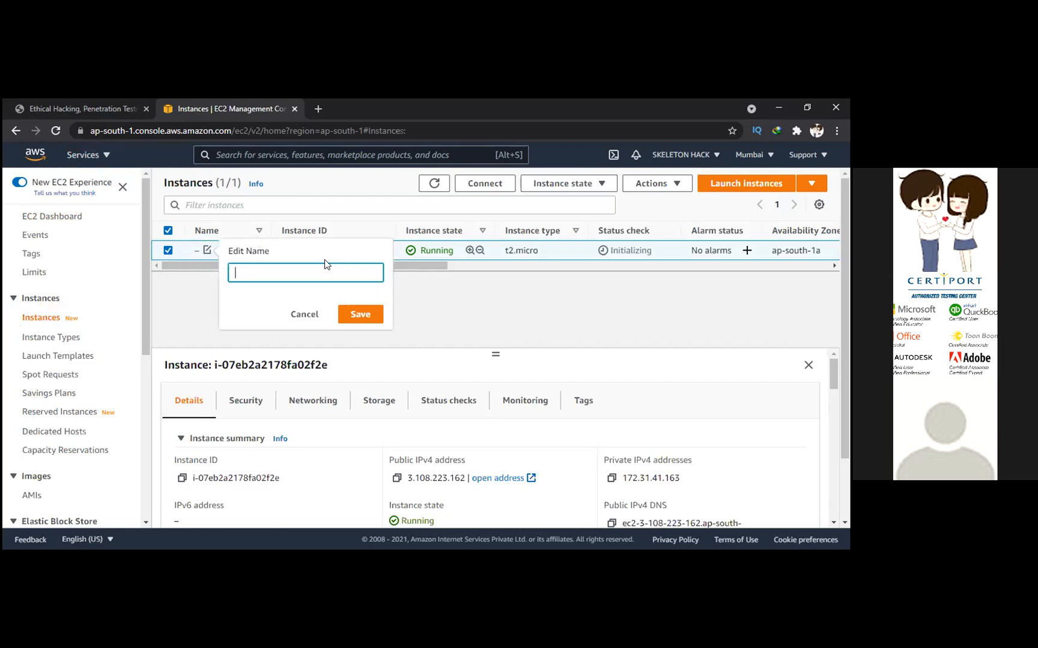
text(testing server)
key(Return)
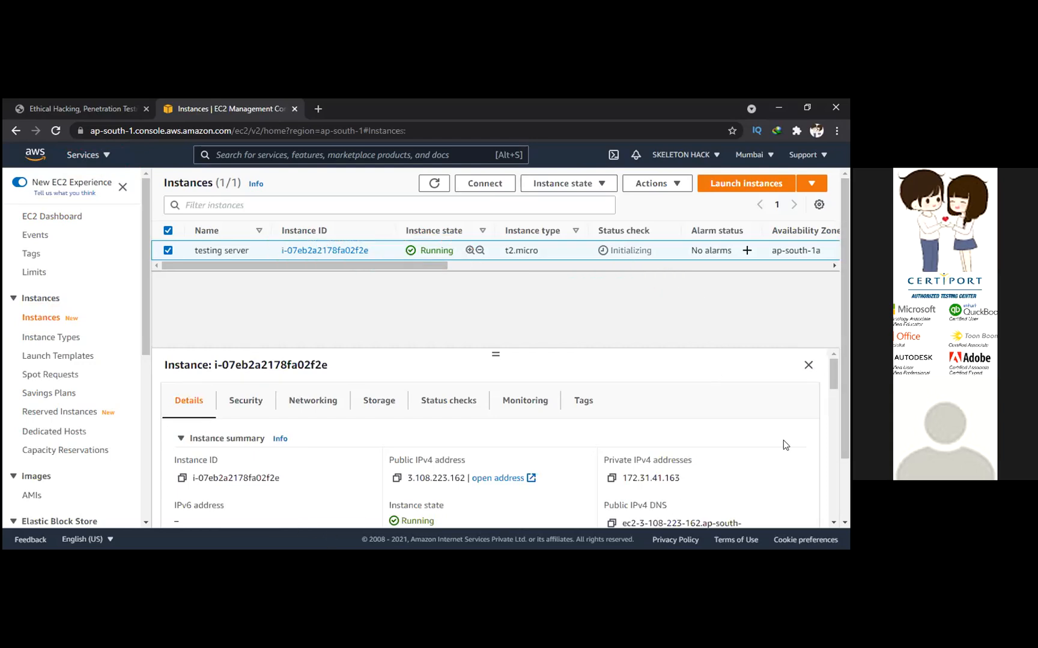
- Locate and select the testing server's public IPv4 address in the instances list, and open a new browser tab
scroll(783, 440, down, 10)
scroll(843, 376, down, 1)
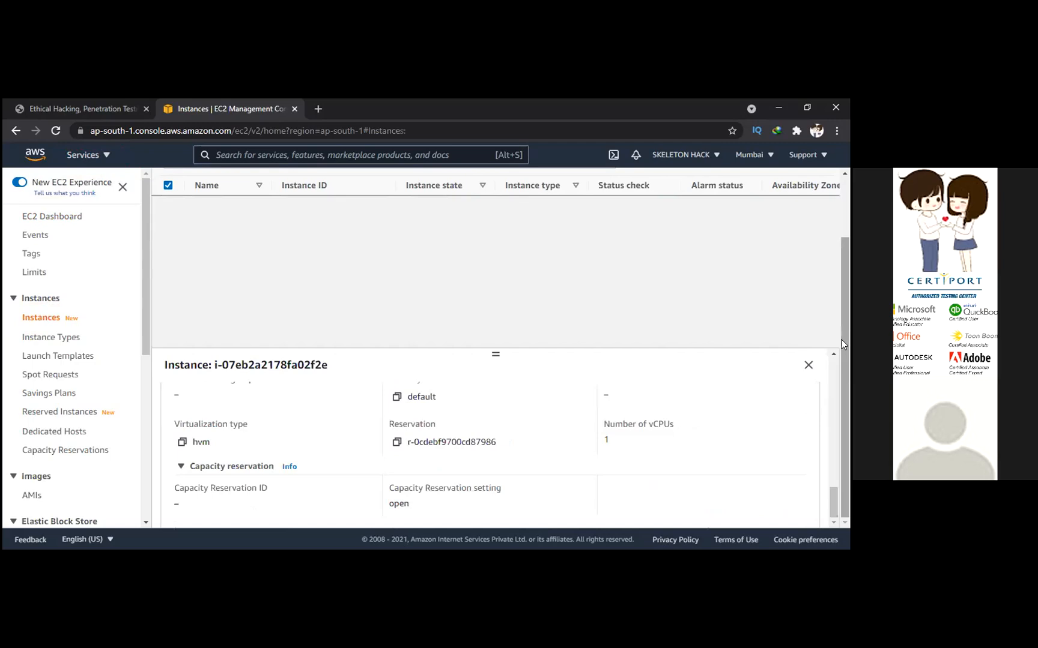
scroll(840, 345, up, 2)
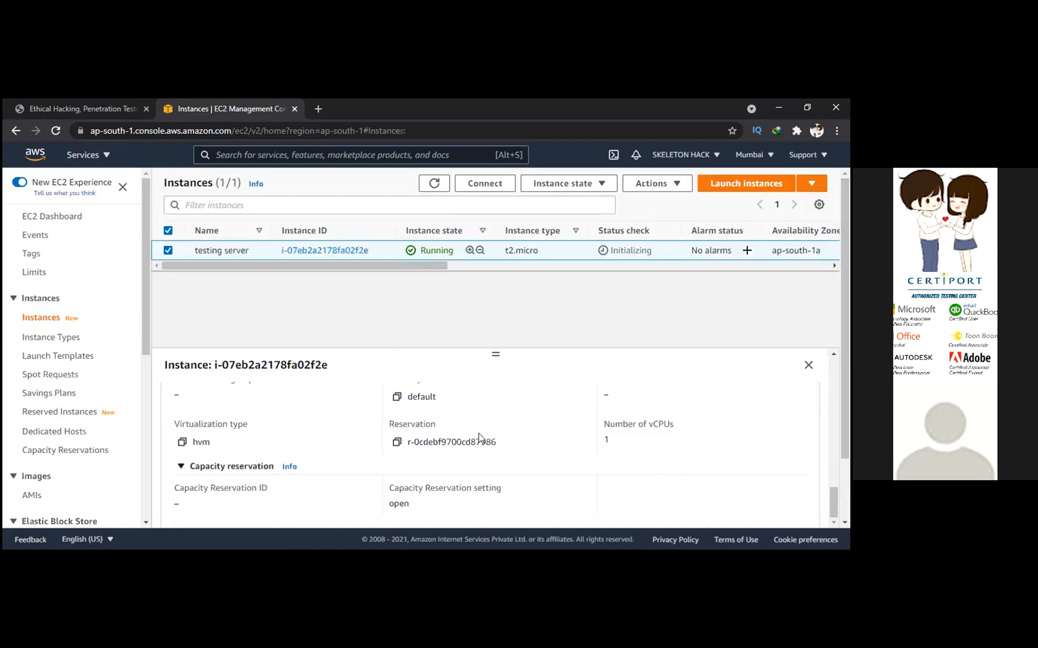
click(833, 265)
scroll(480, 275, right, 5)
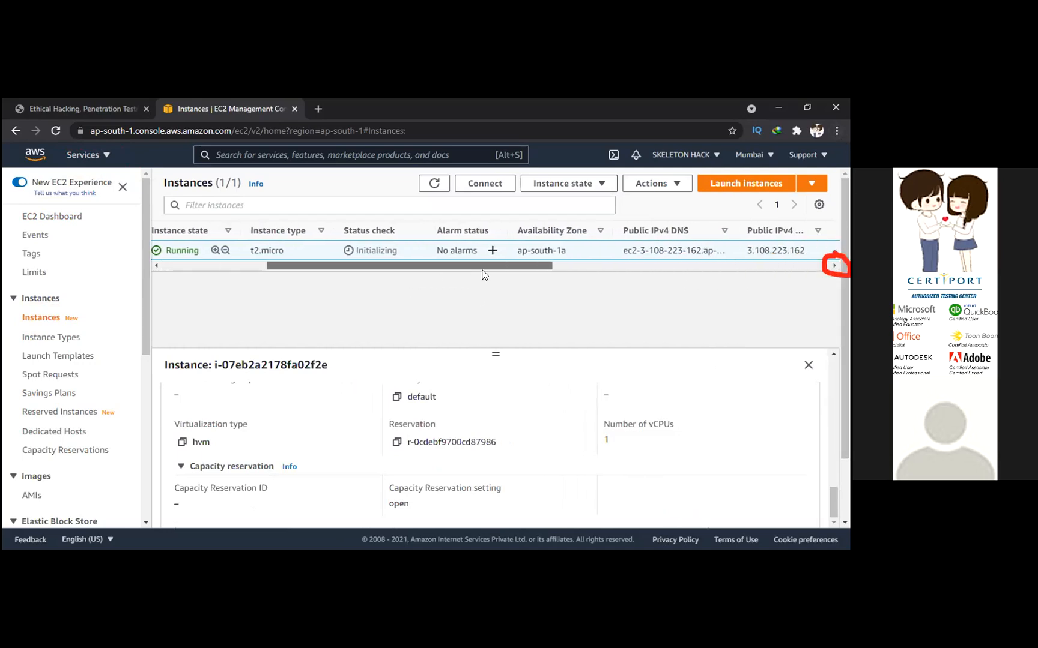
drag(484, 275, 554, 275)
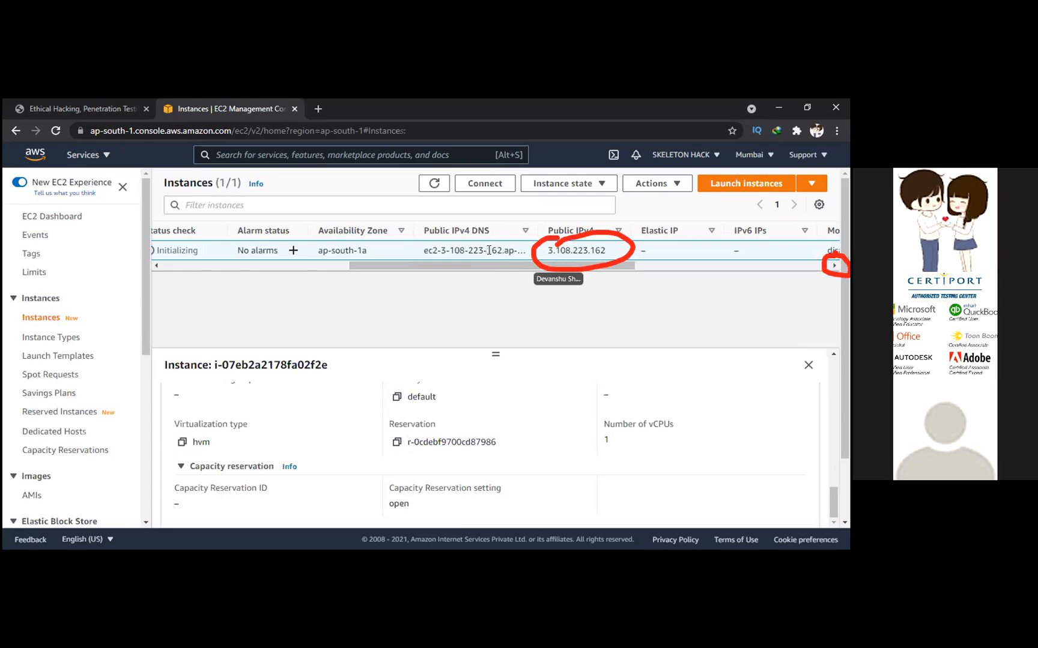
double_click(574, 247)
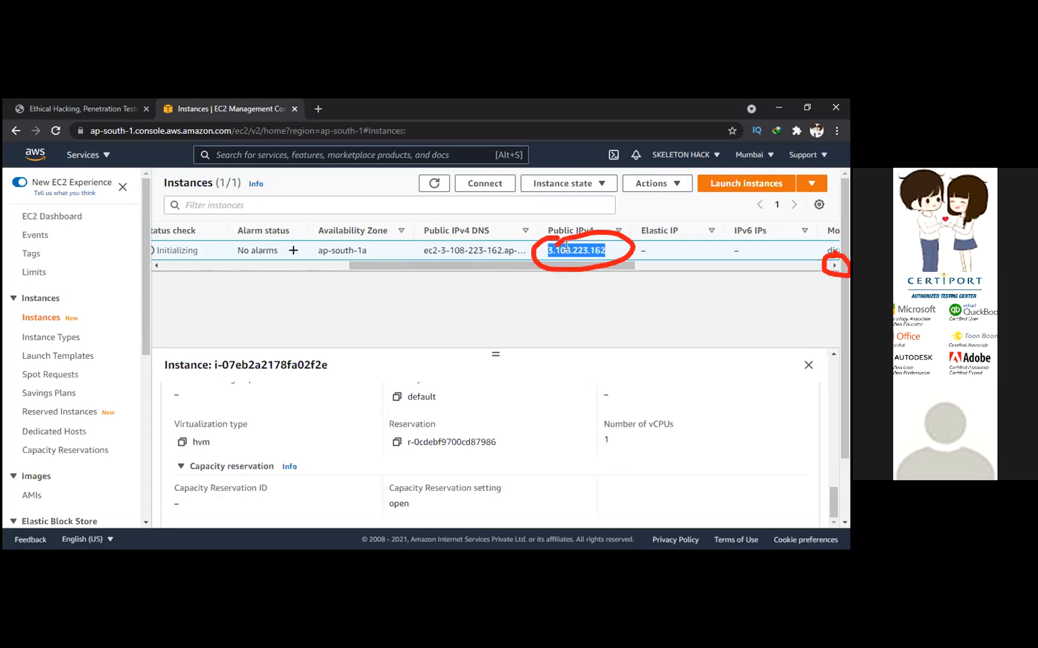
key(ctrl+t)
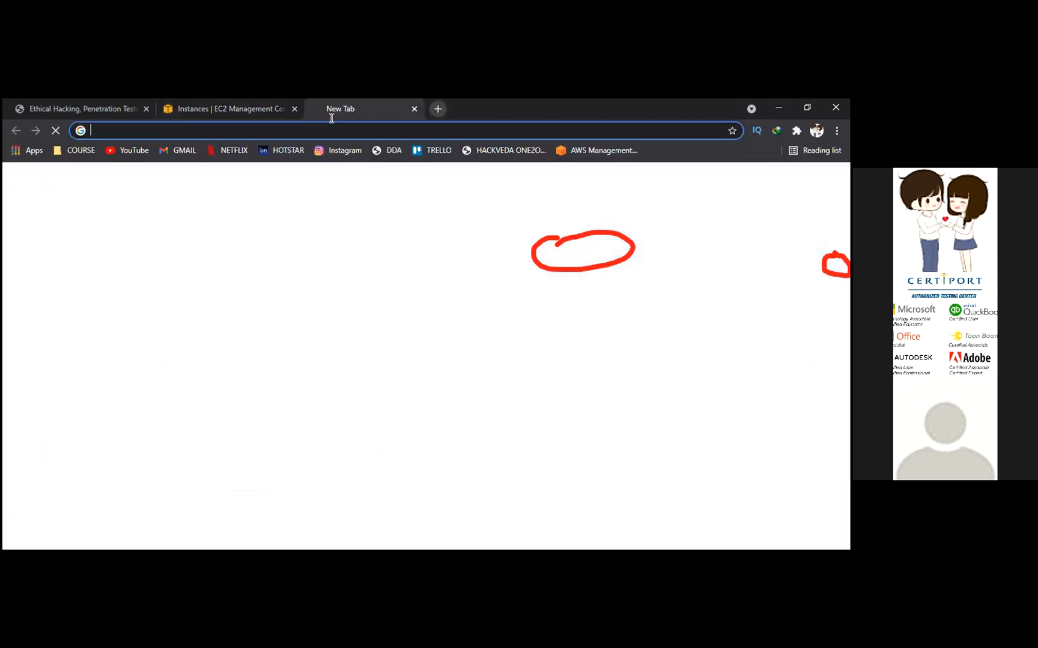